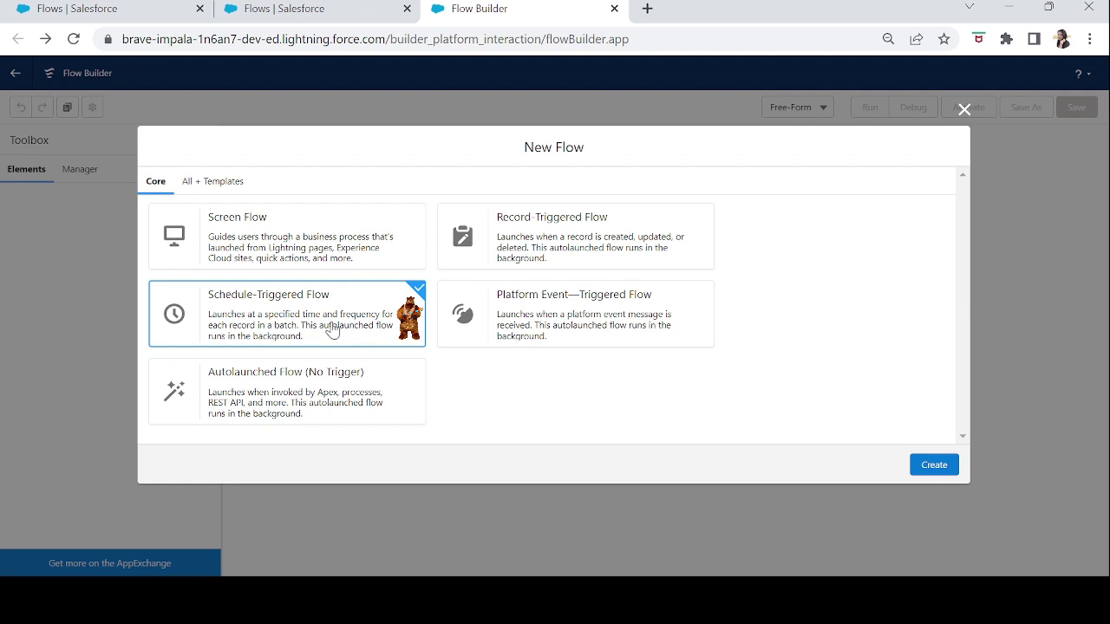
- Create the schedule-triggered flow in Free-Form layout and drag the Start element toward the upper left
click(935, 466)
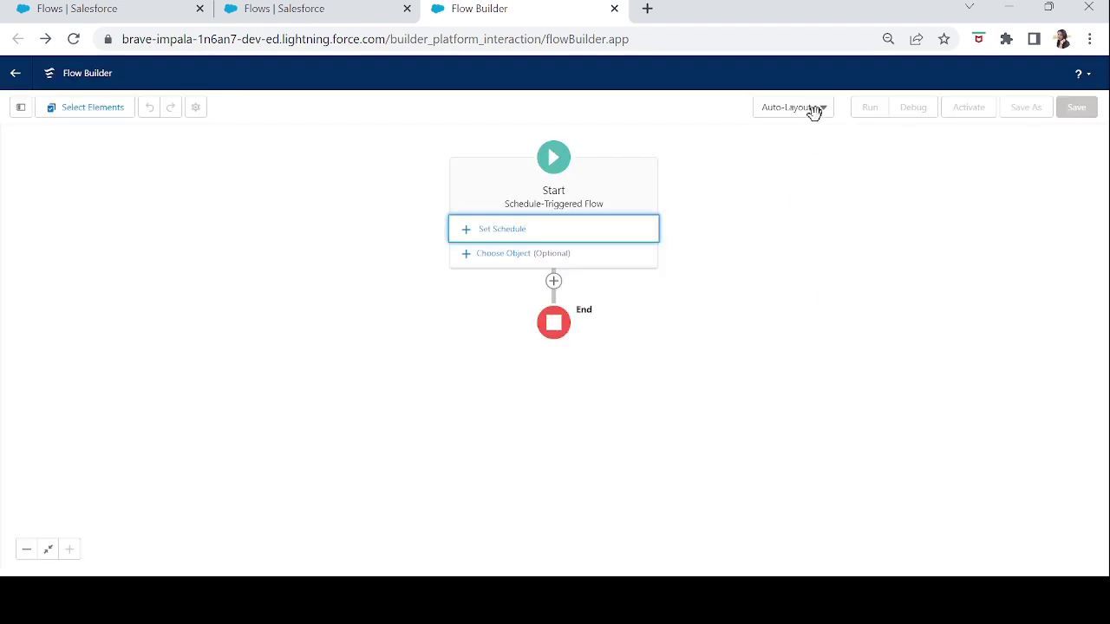
click(815, 110)
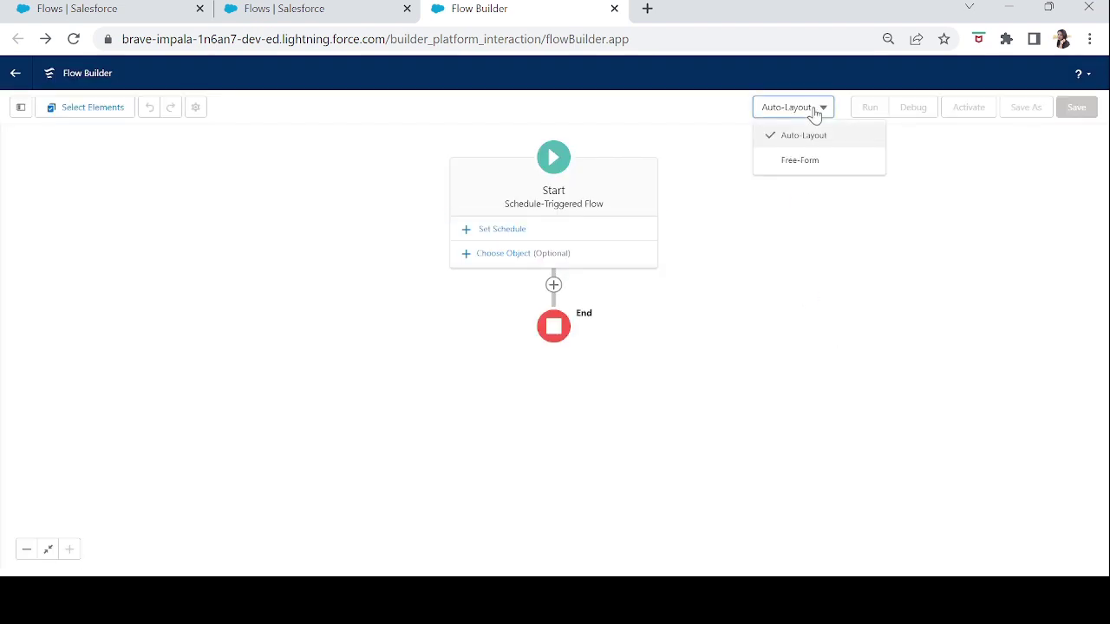
click(803, 159)
drag(640, 193, 385, 216)
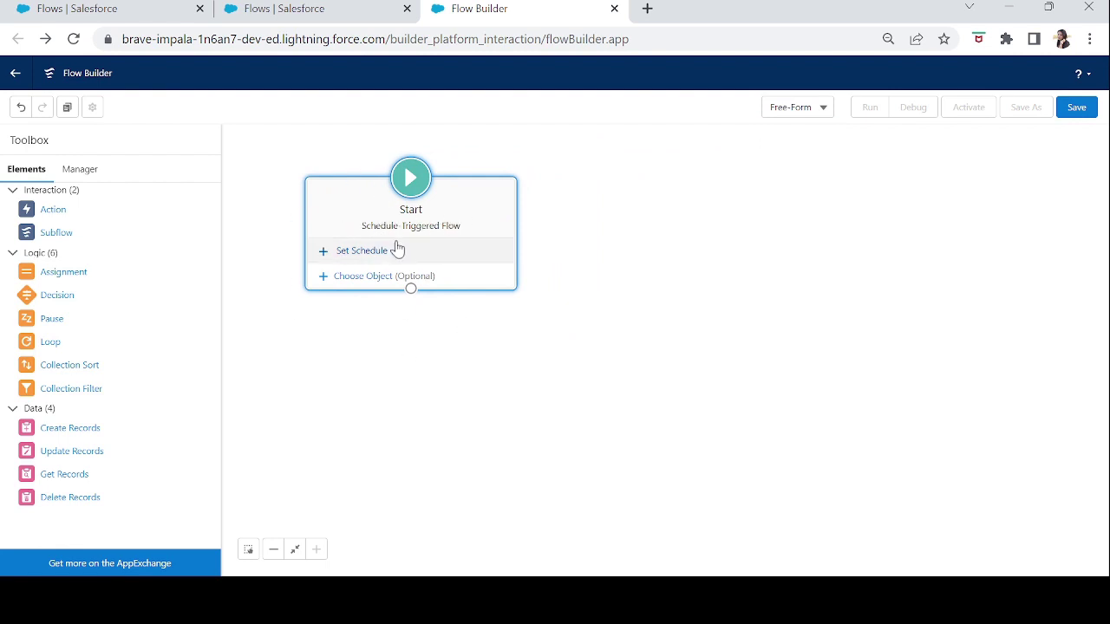
- Set the flow's start date to February 1, 2023 and start time to 12:15 PM
click(369, 253)
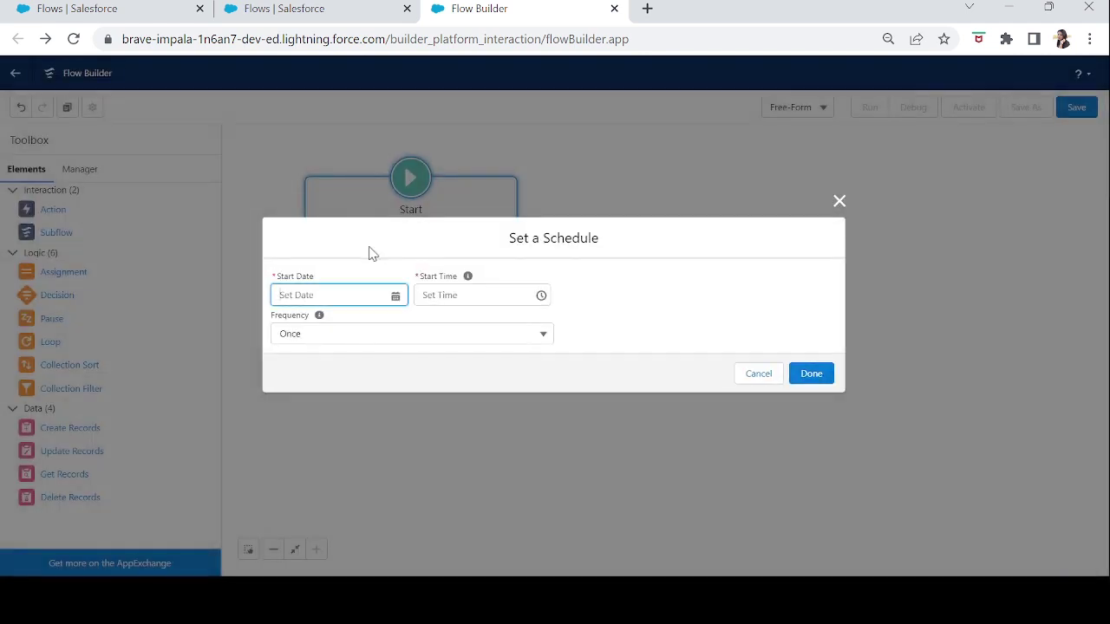
click(338, 300)
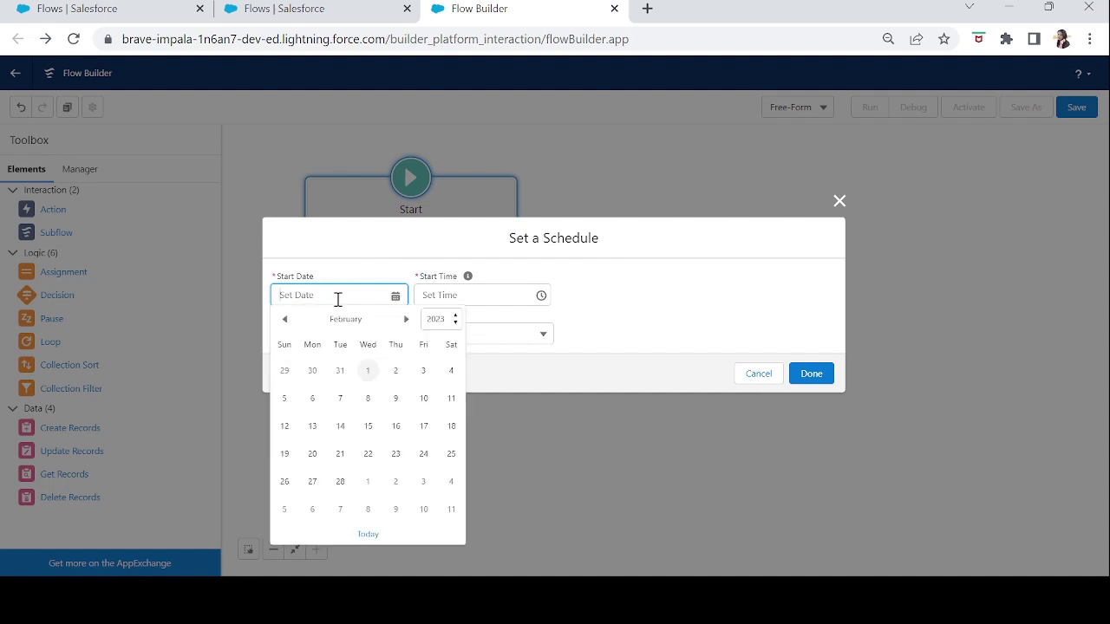
click(369, 372)
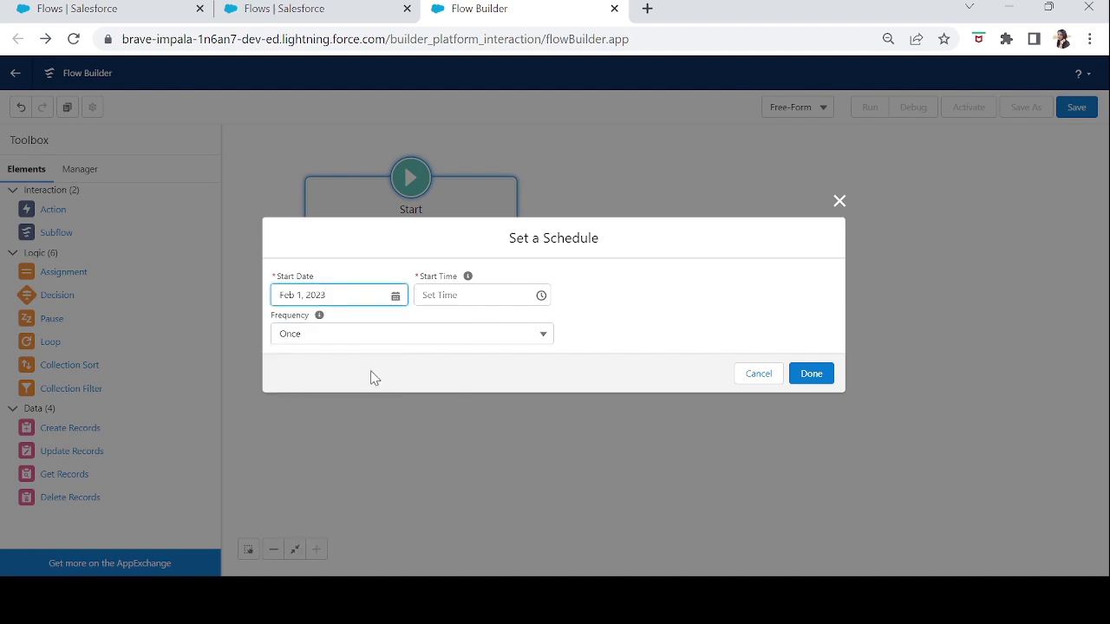
click(484, 293)
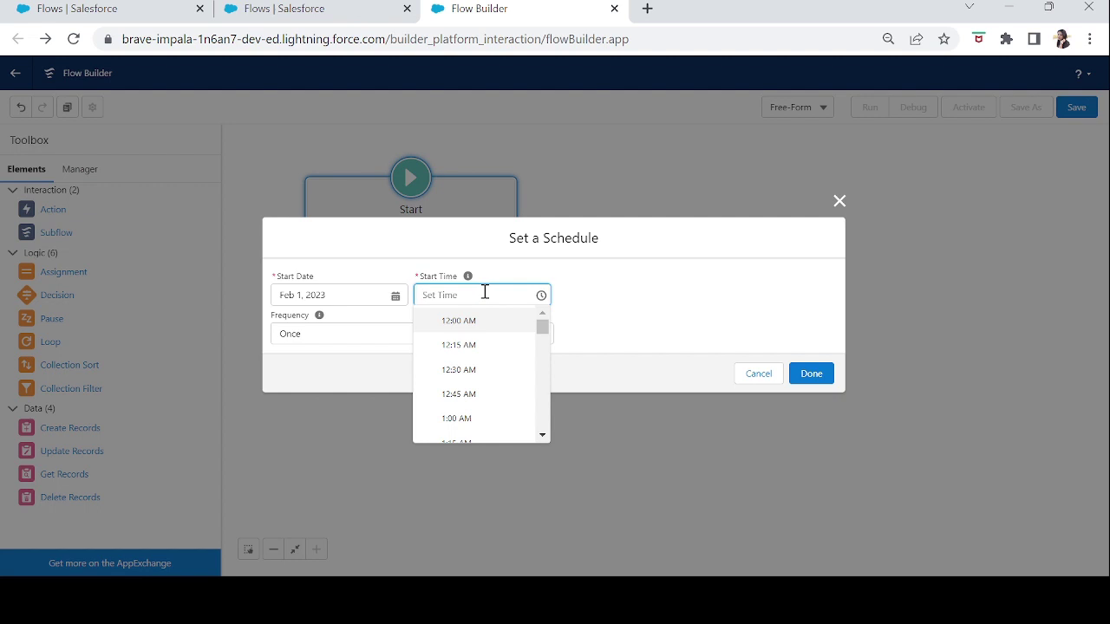
drag(543, 330, 546, 385)
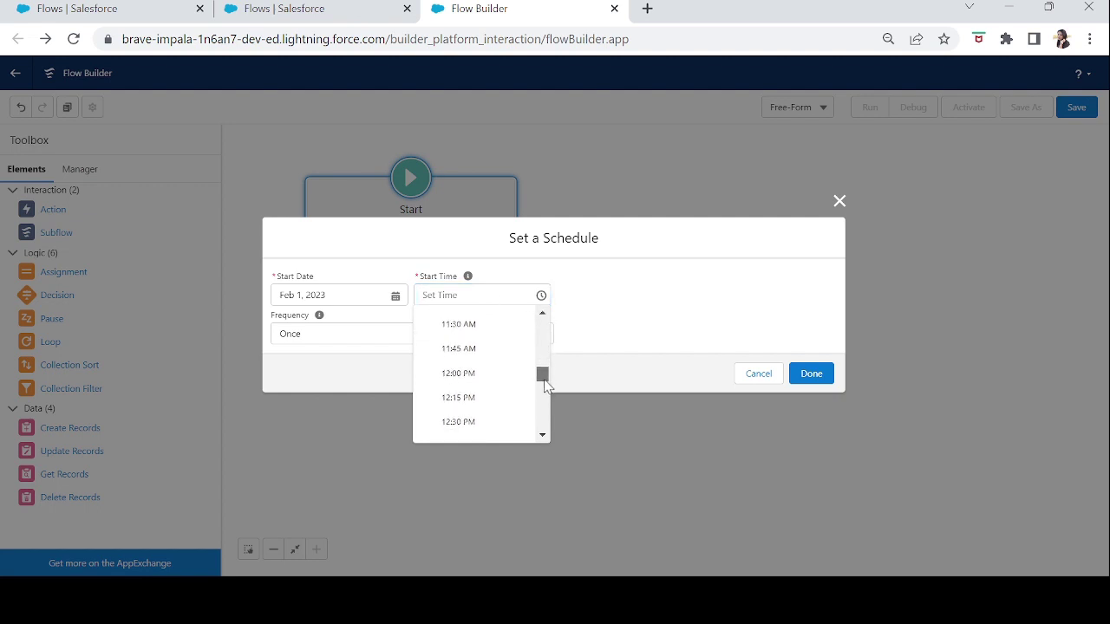
click(477, 393)
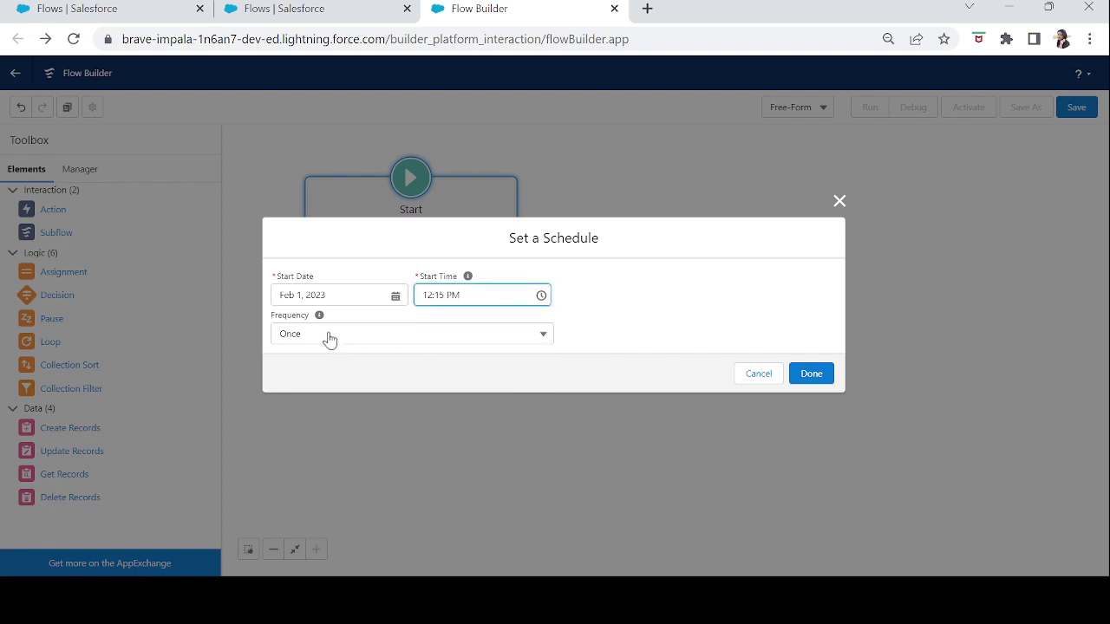
- Set the schedule frequency to Once, after briefly trying Daily, and confirm the schedule
mouse_move(320, 318)
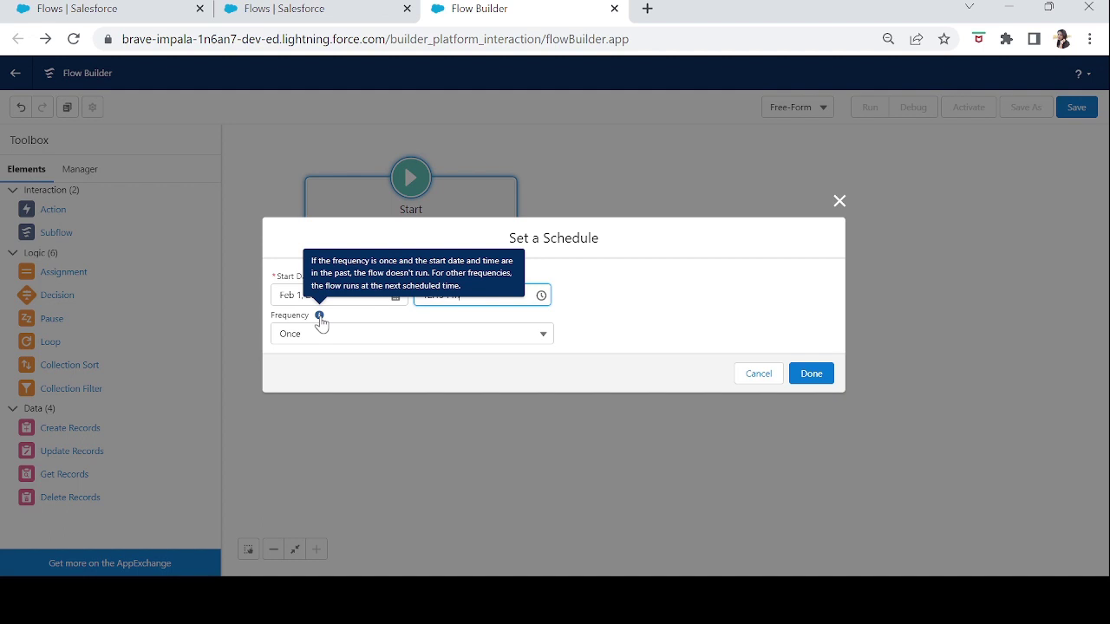
click(330, 339)
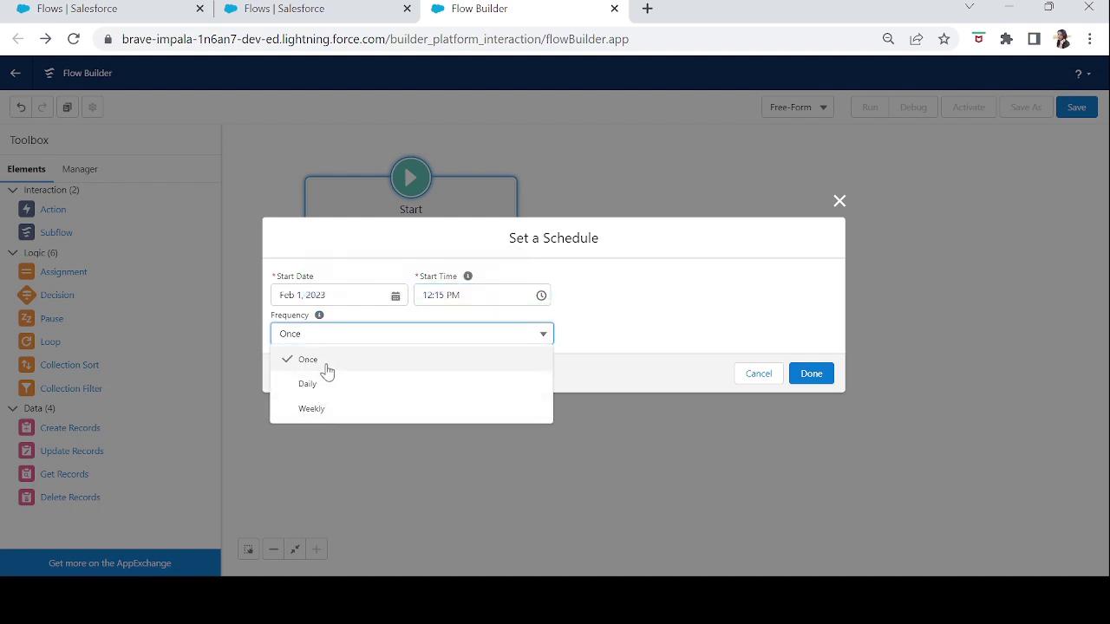
click(326, 370)
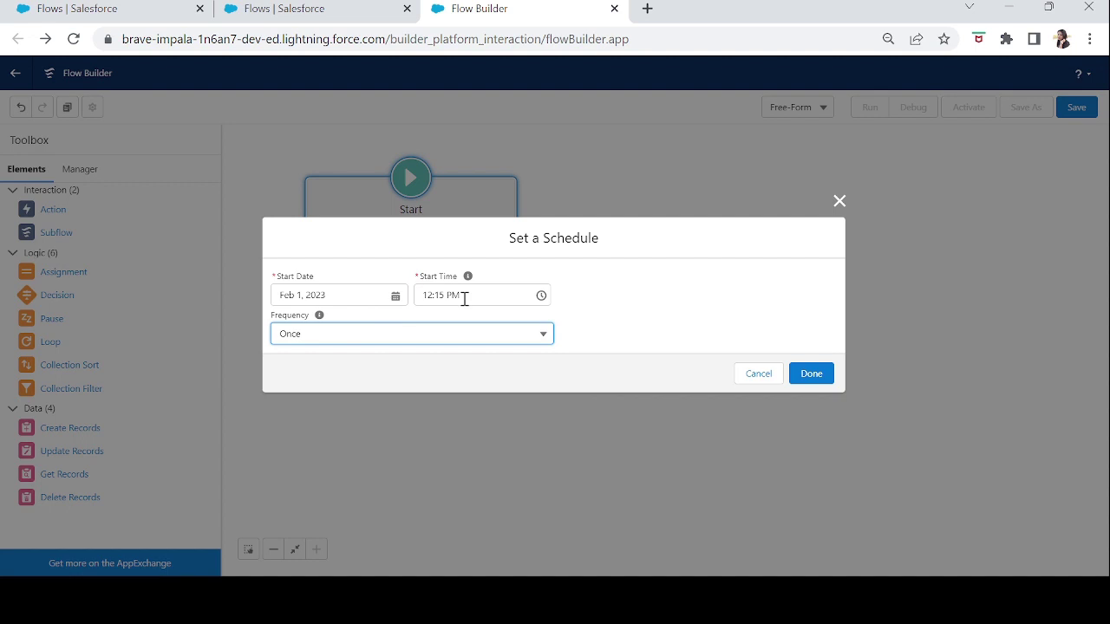
click(381, 346)
click(308, 384)
click(406, 339)
click(343, 365)
click(815, 378)
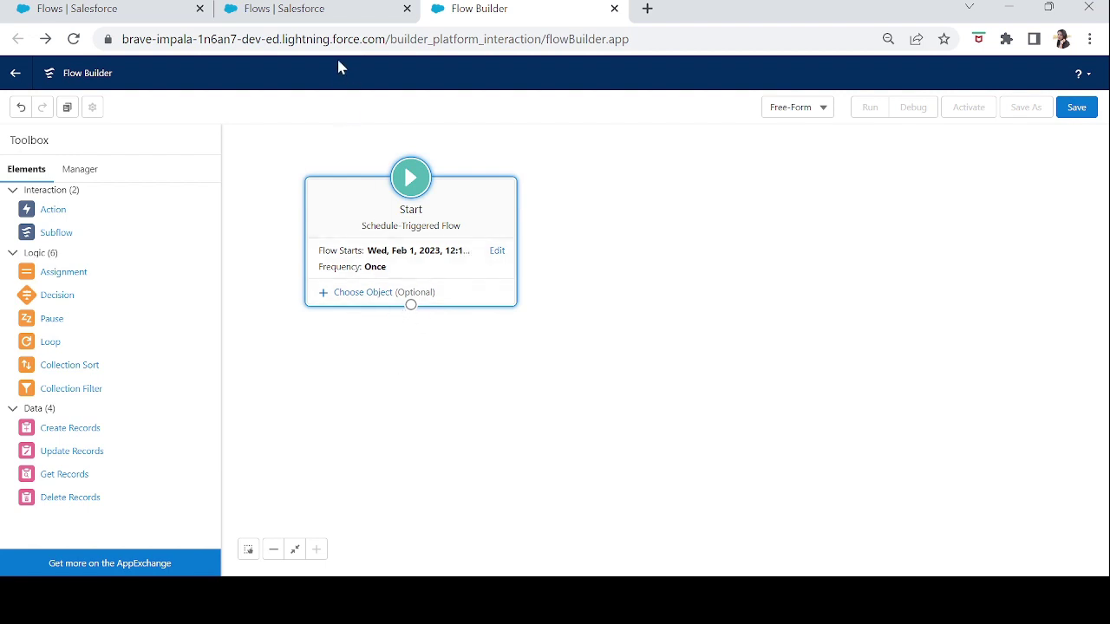
- Switch to the browser tab listing the org's flows
click(288, 18)
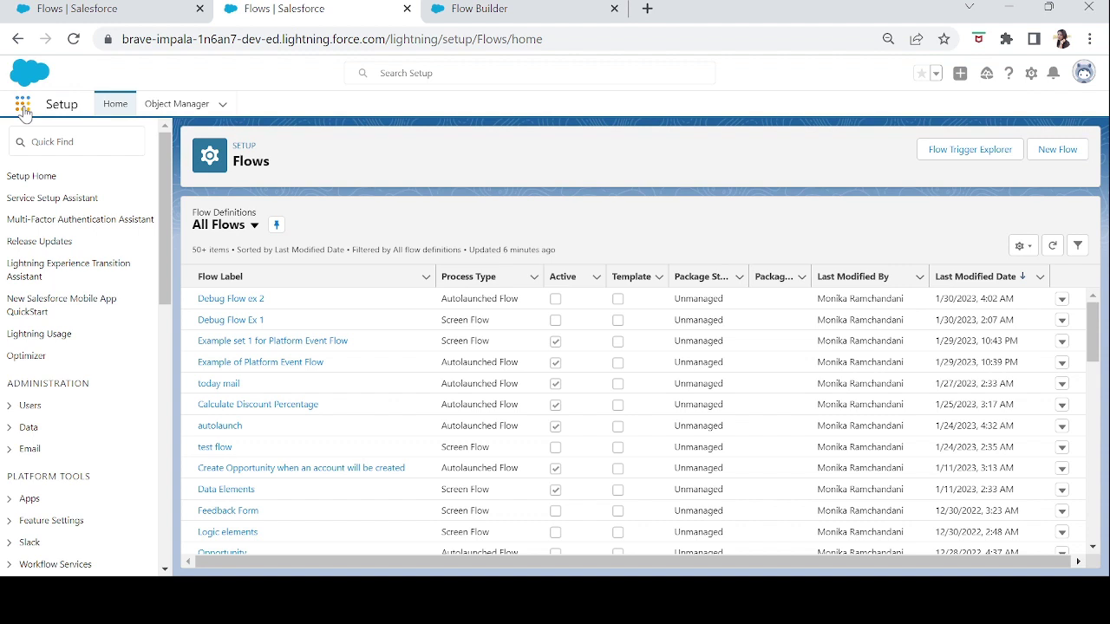
- Search the App Launcher for 'sales', open the Sales app, and go to Domains from the More menu
click(23, 113)
text(sales)
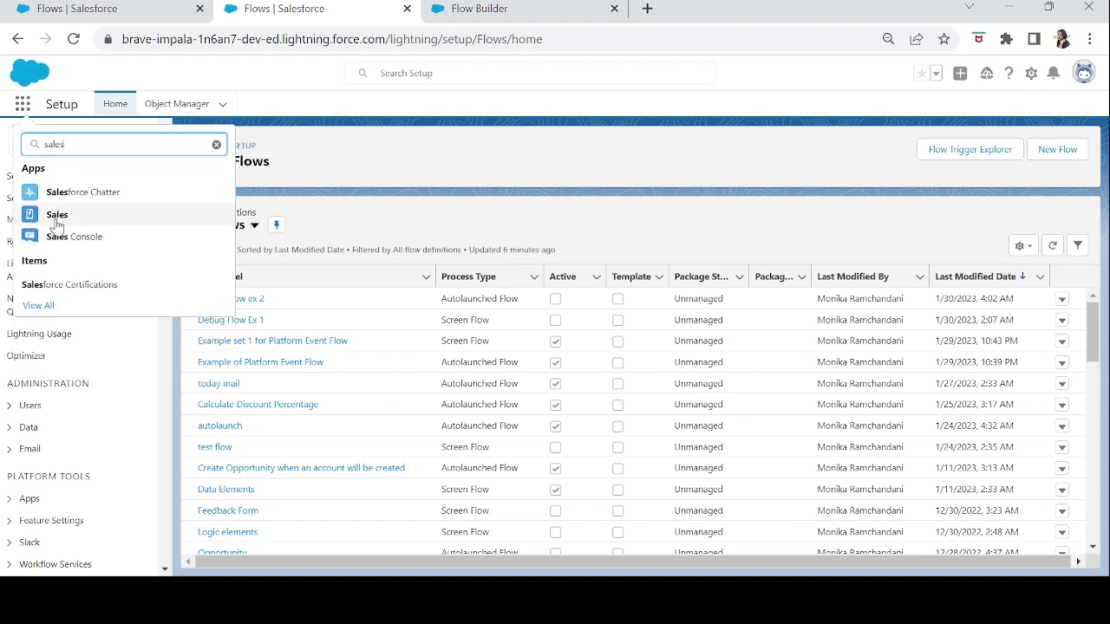
click(56, 223)
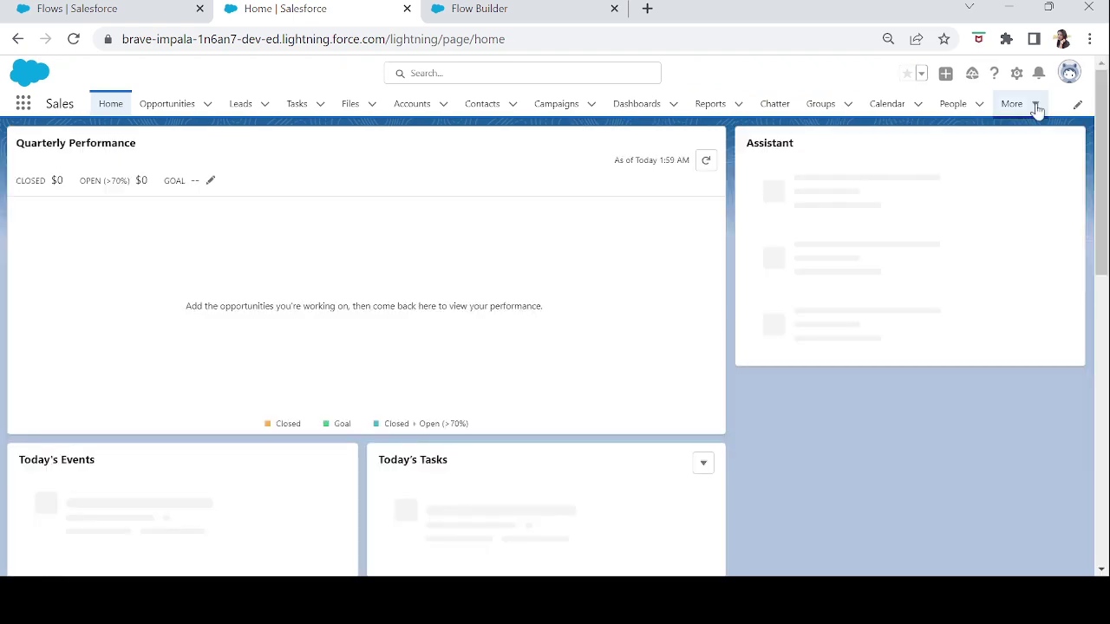
click(1035, 105)
click(966, 299)
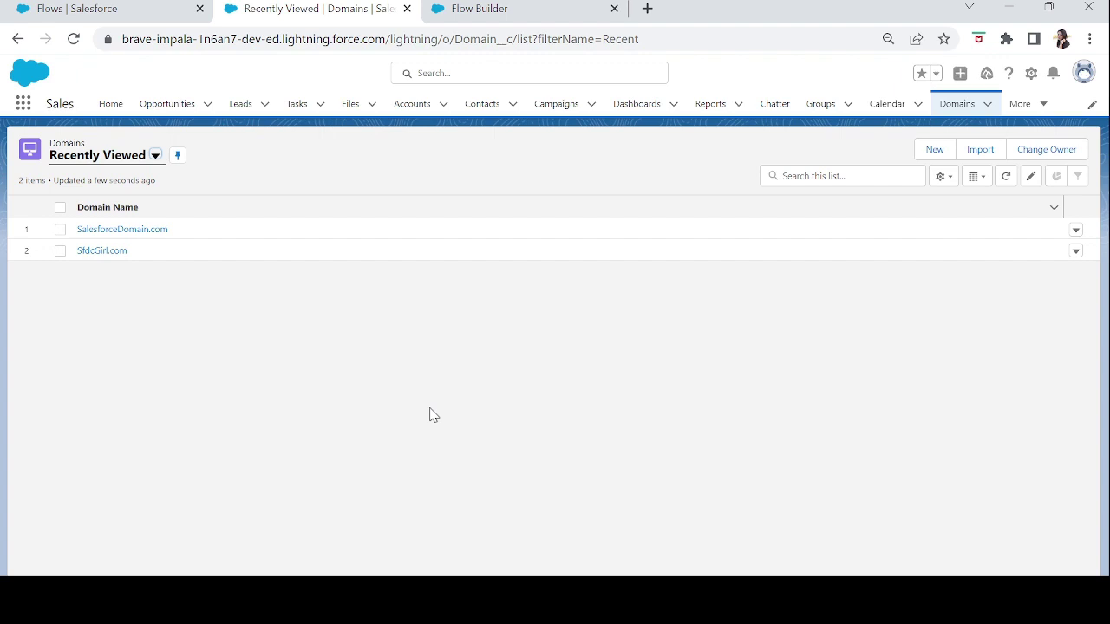
- Open the SalesforceDomain.com record and review its temp value 2023-03-03 and sent field
click(129, 231)
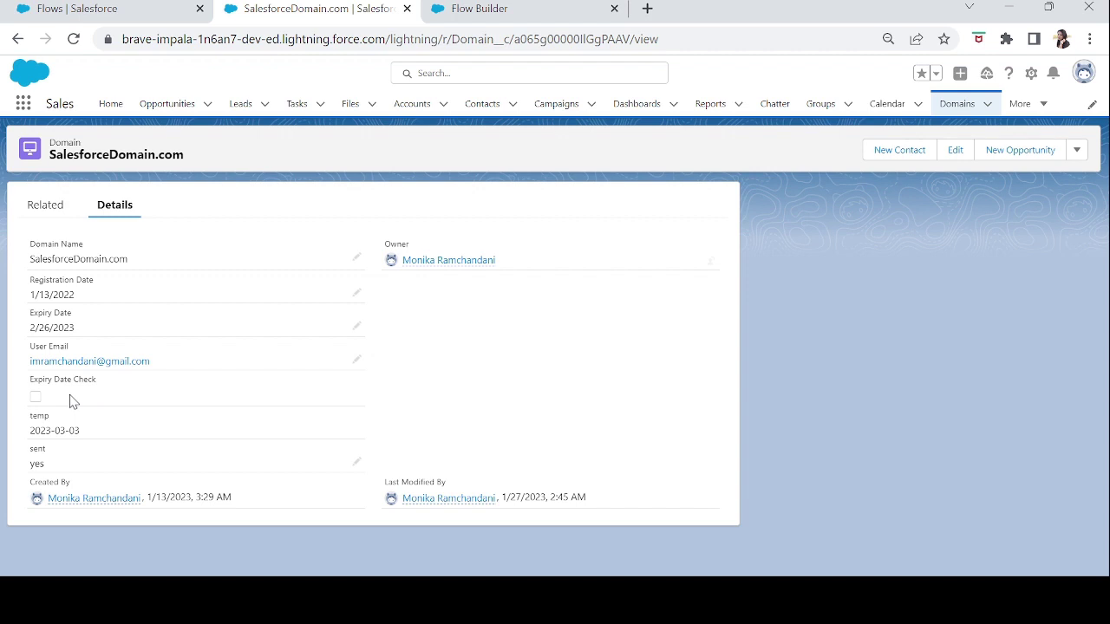
drag(80, 431, 28, 430)
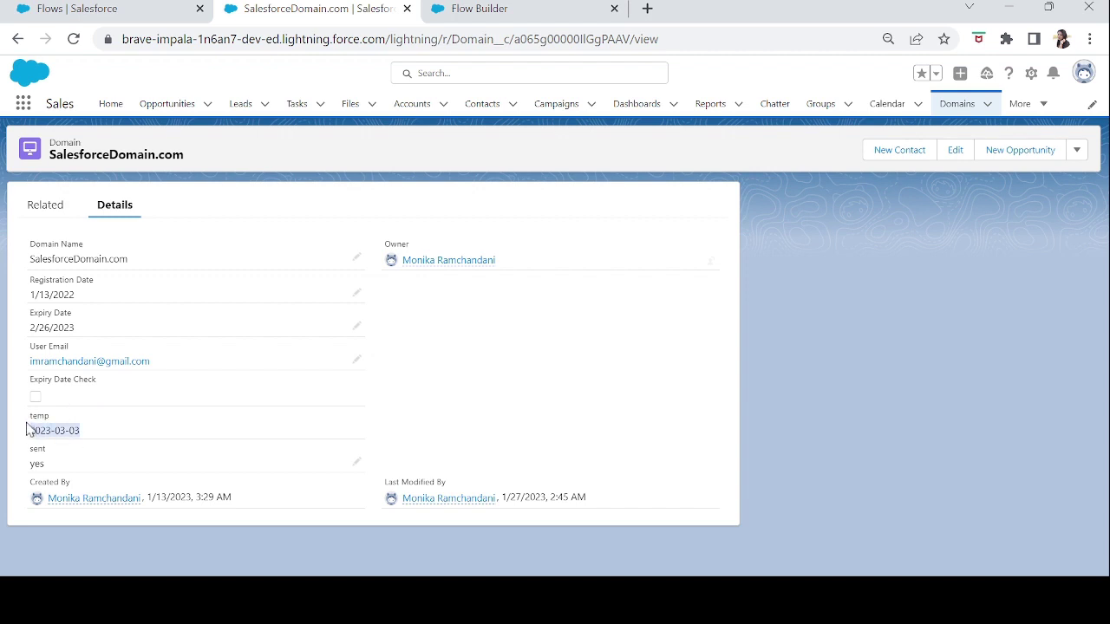
click(91, 441)
drag(91, 440, 27, 434)
drag(52, 473, 31, 451)
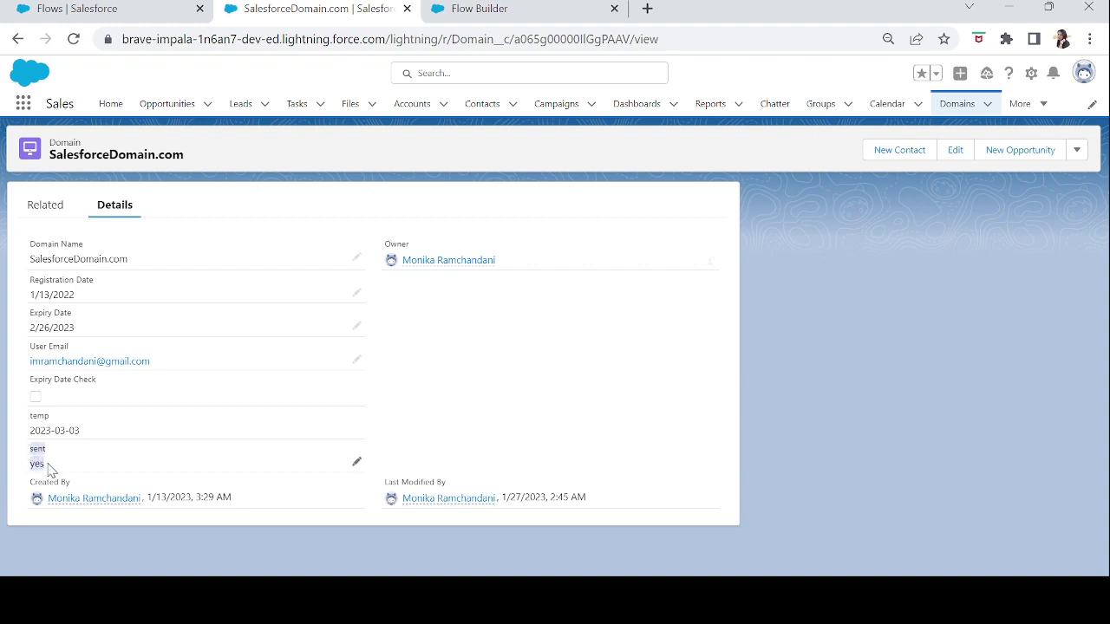
click(49, 469)
- Review the user's e-mail field on the record, then return to the flows tab
drag(35, 359, 156, 375)
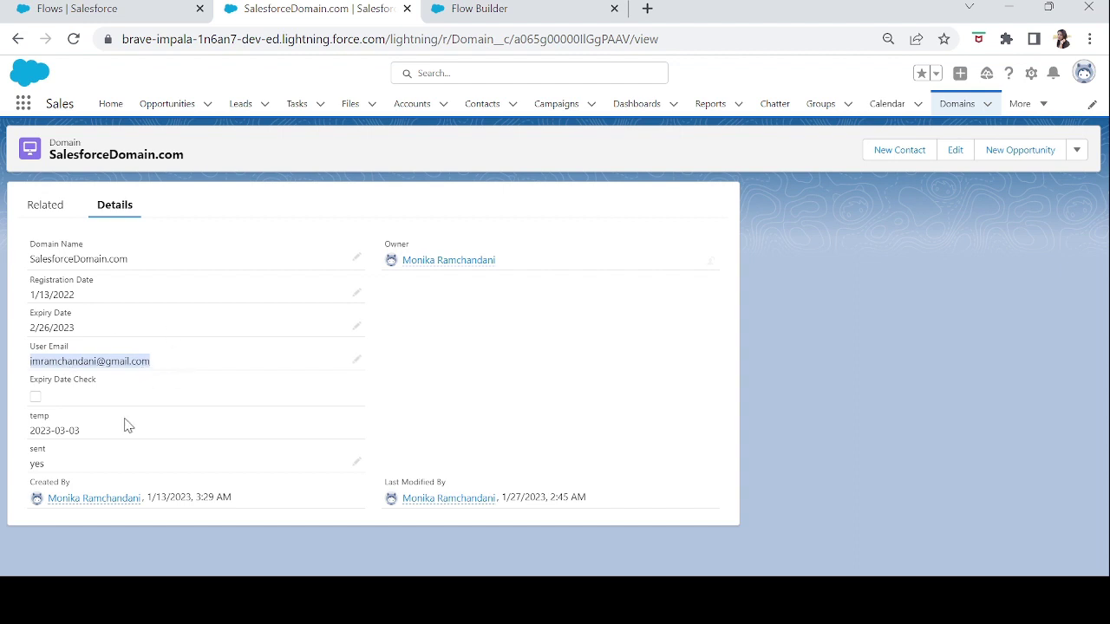
click(124, 352)
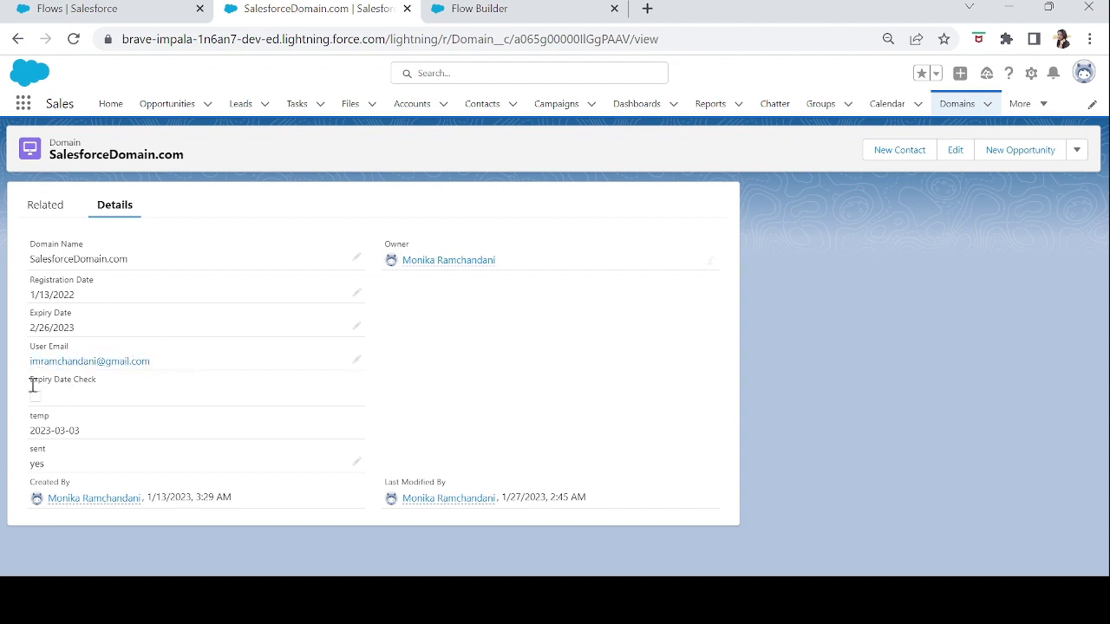
click(131, 8)
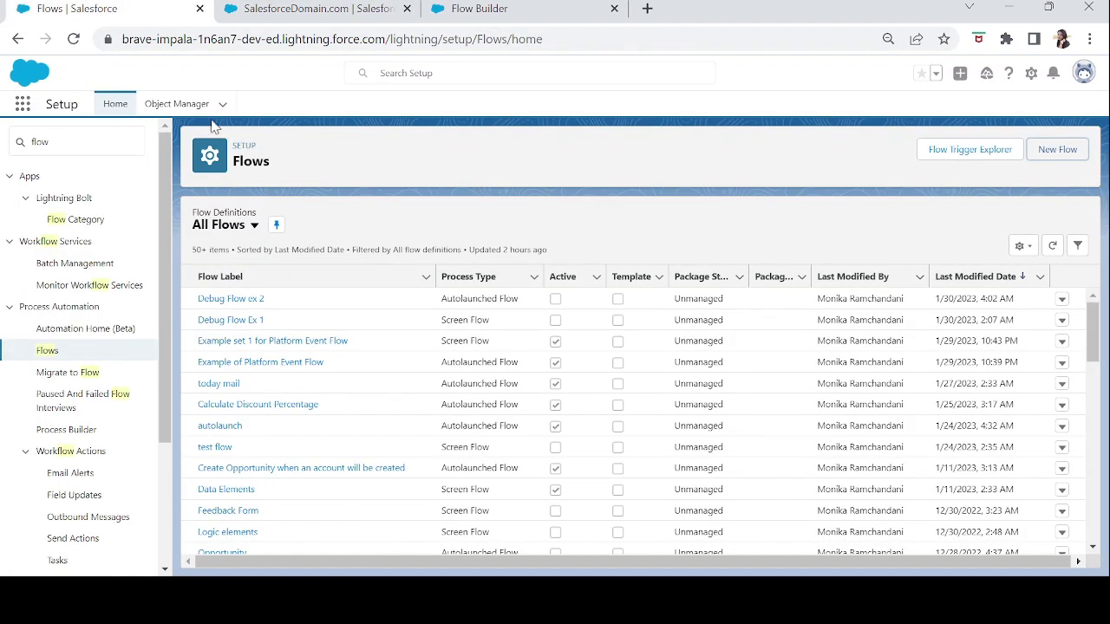
- Read the Domain object's Expiry Date Check formula in Object Manager, then return to Flow Builder
click(182, 106)
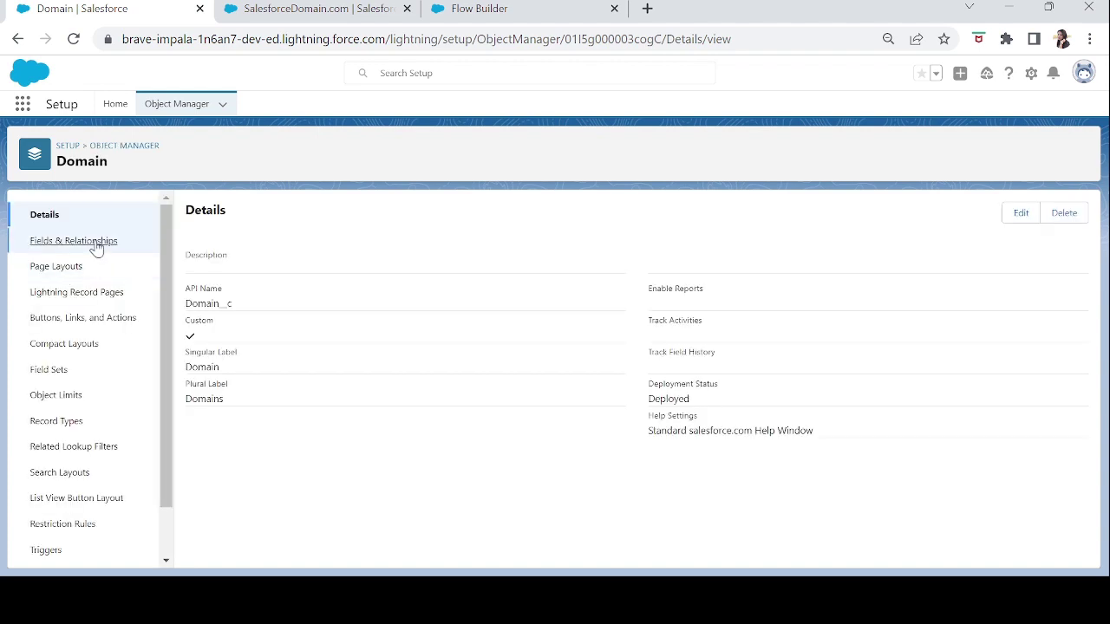
click(97, 245)
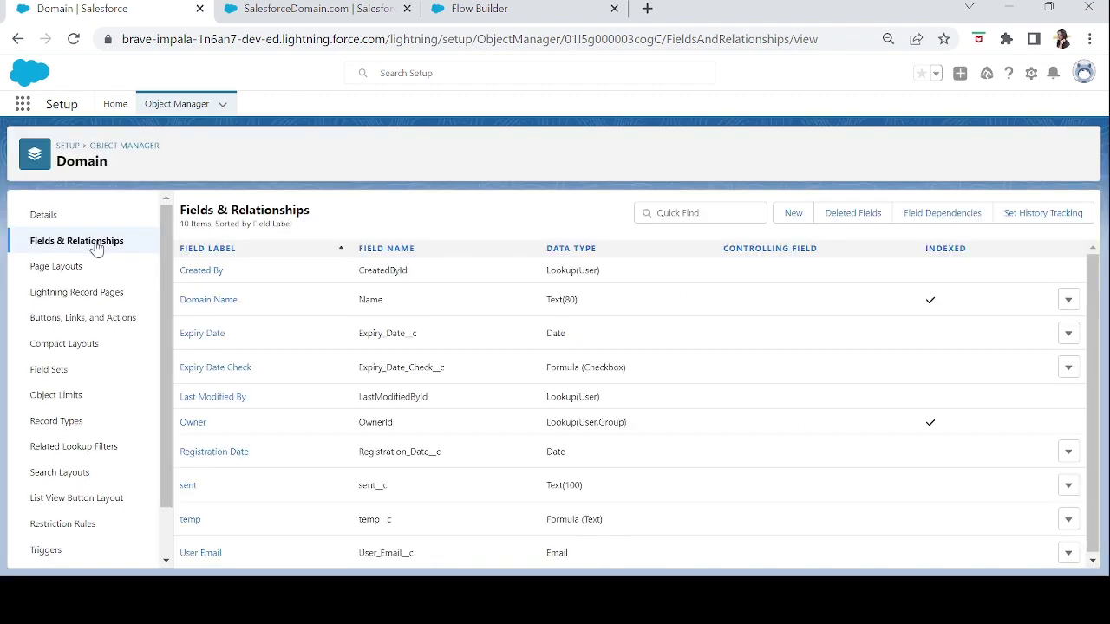
click(217, 368)
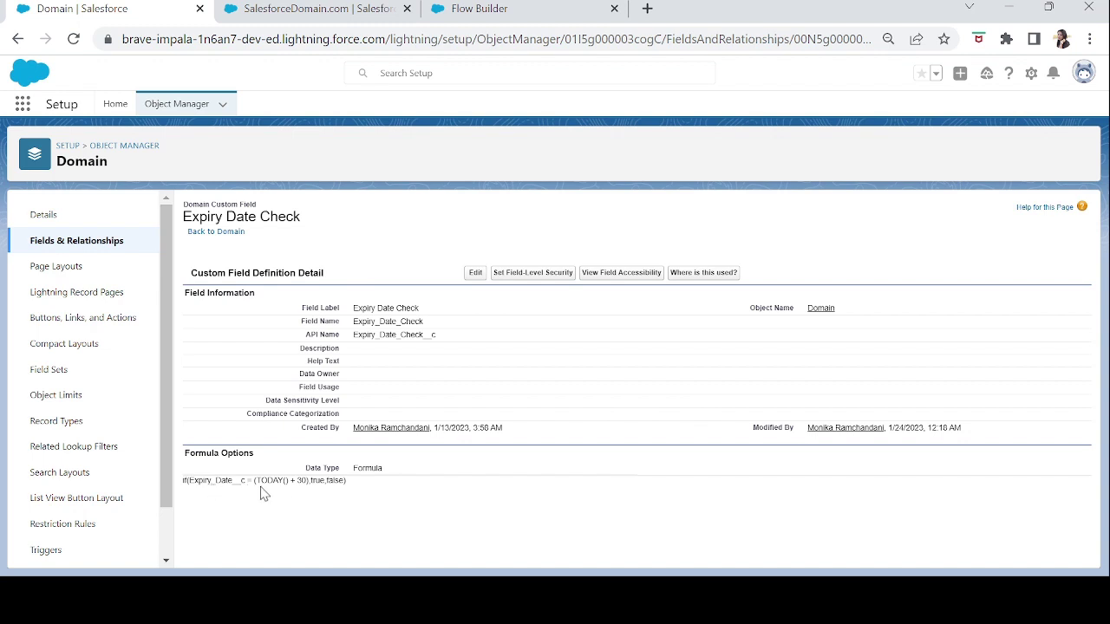
double_click(315, 481)
double_click(342, 493)
click(476, 7)
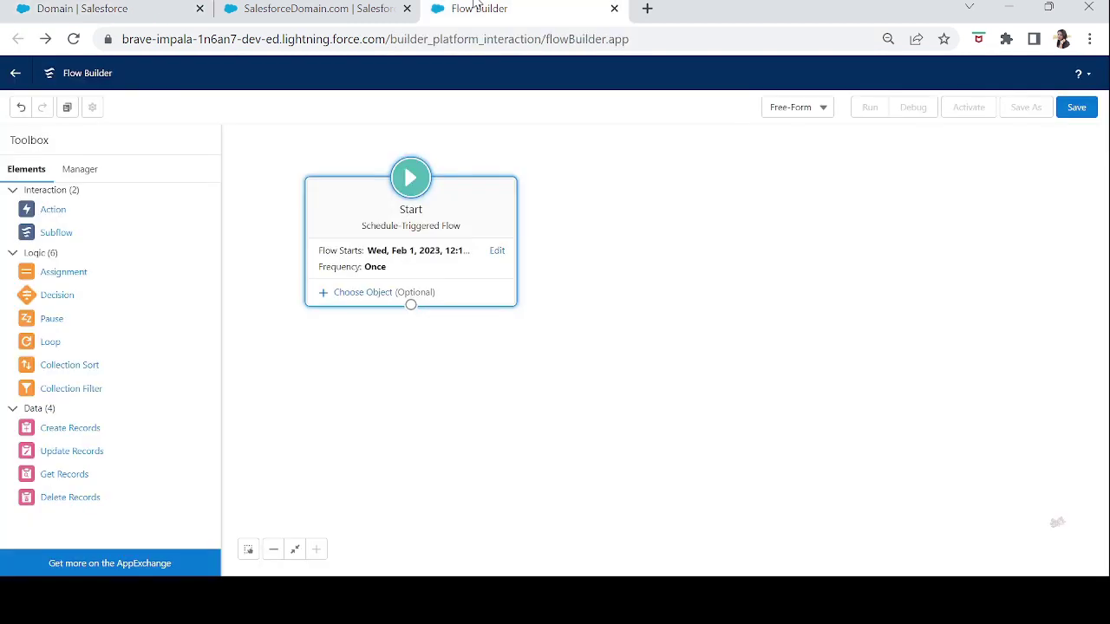
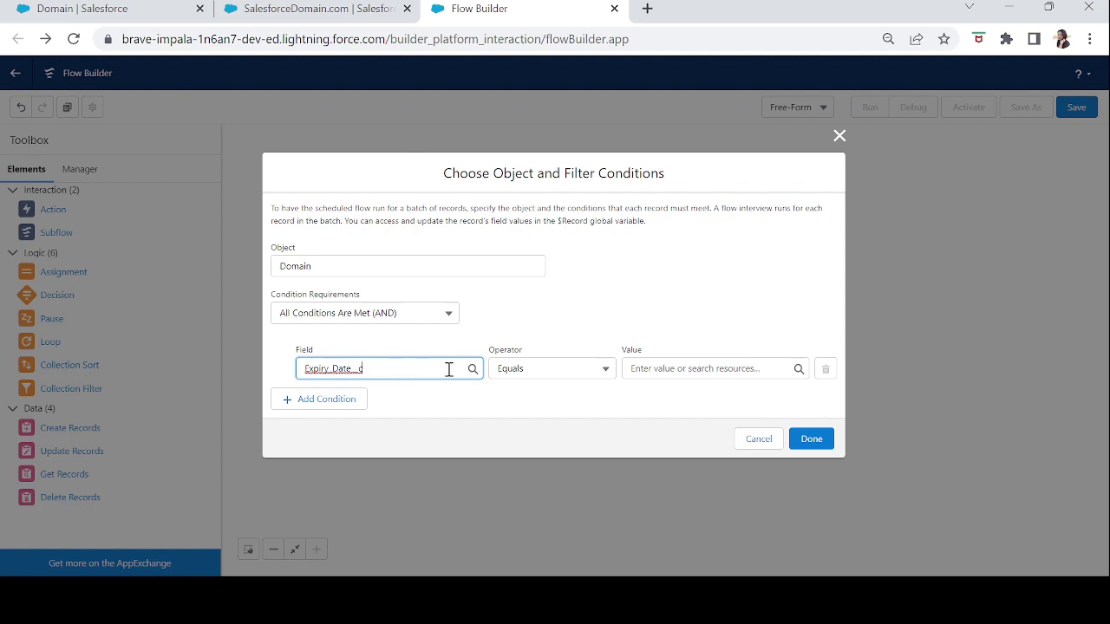
- Keep Equals as the operator, review the Expiry Date Check formula, then close the filter dialog unsaved
click(566, 373)
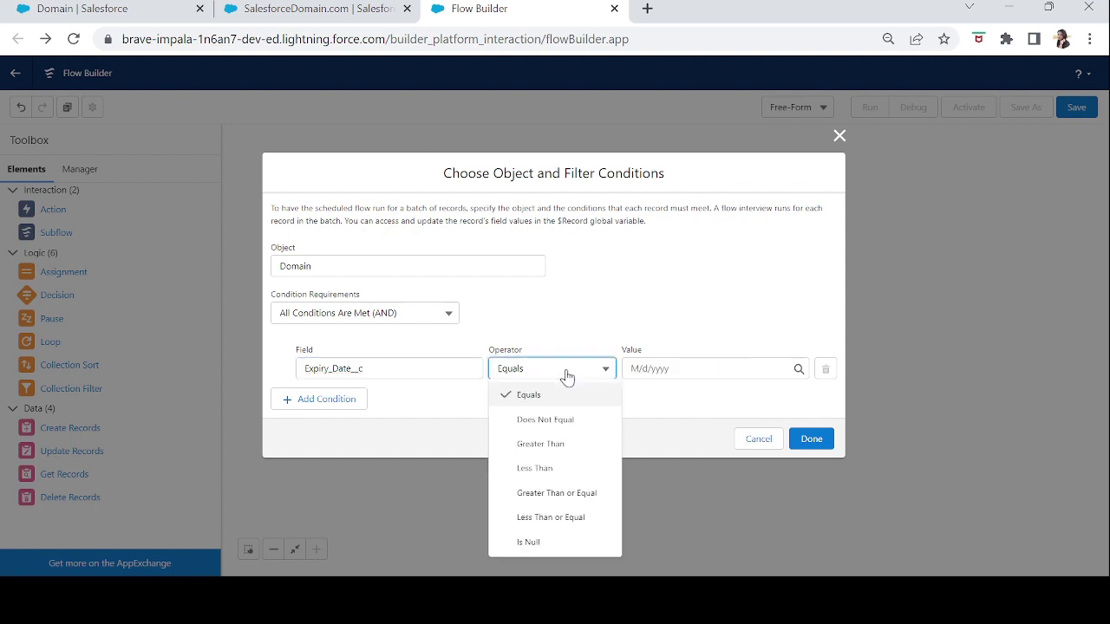
click(566, 376)
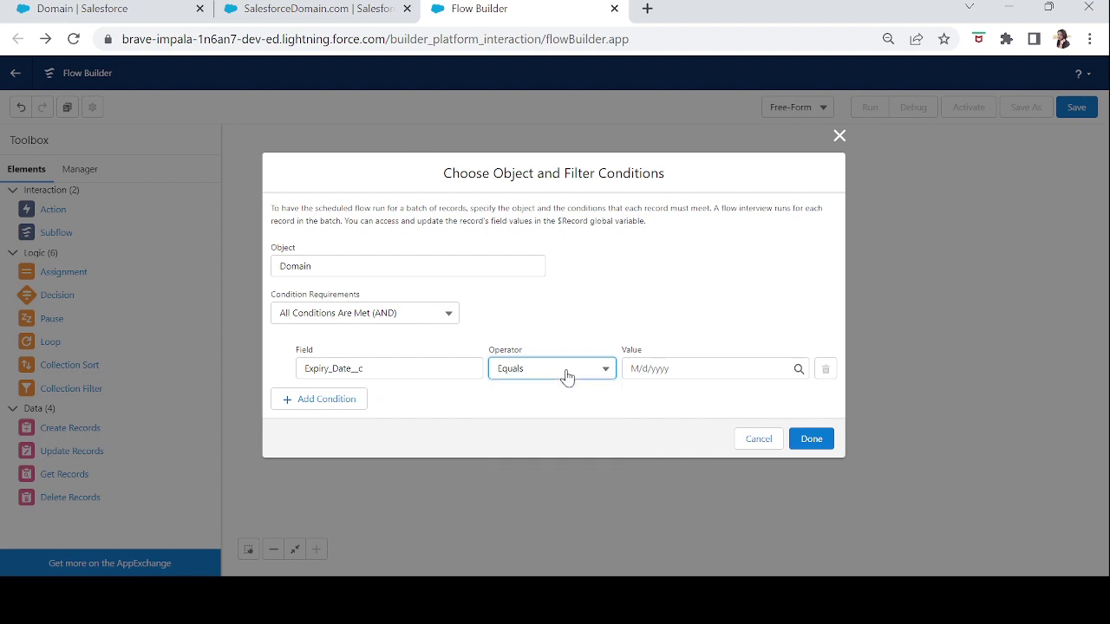
click(679, 373)
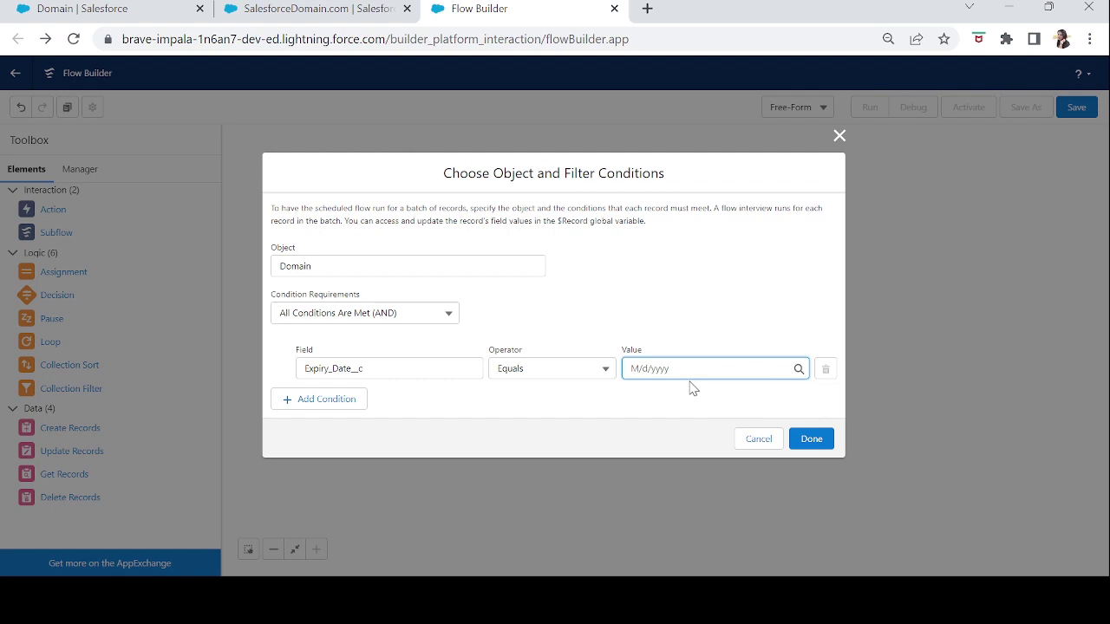
drag(194, 12, 286, 25)
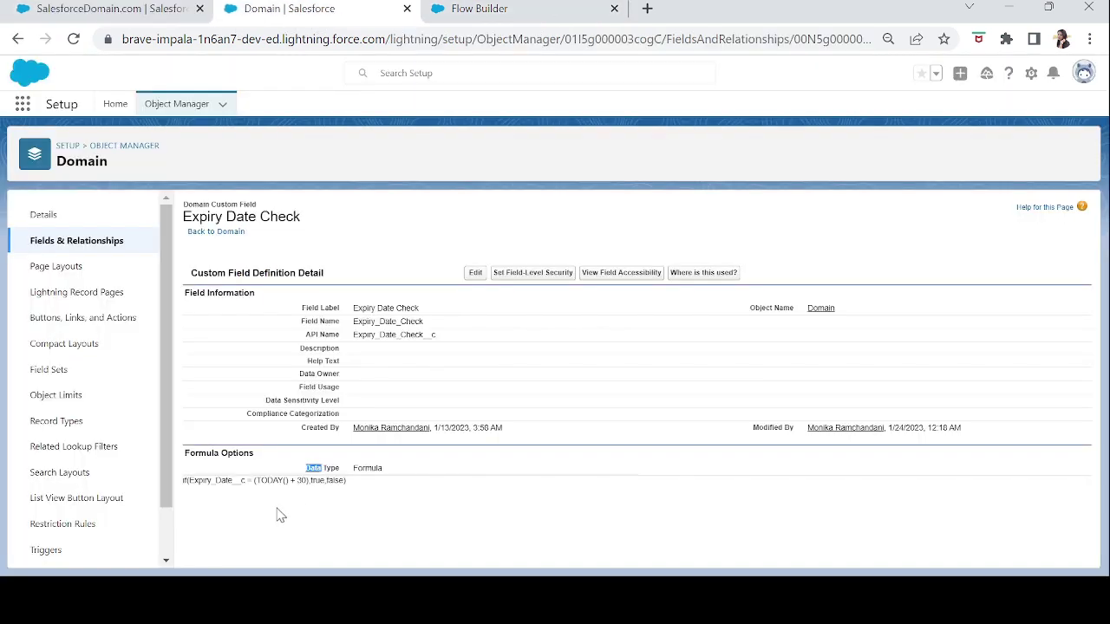
drag(307, 482, 260, 487)
key(ctrl+Tab)
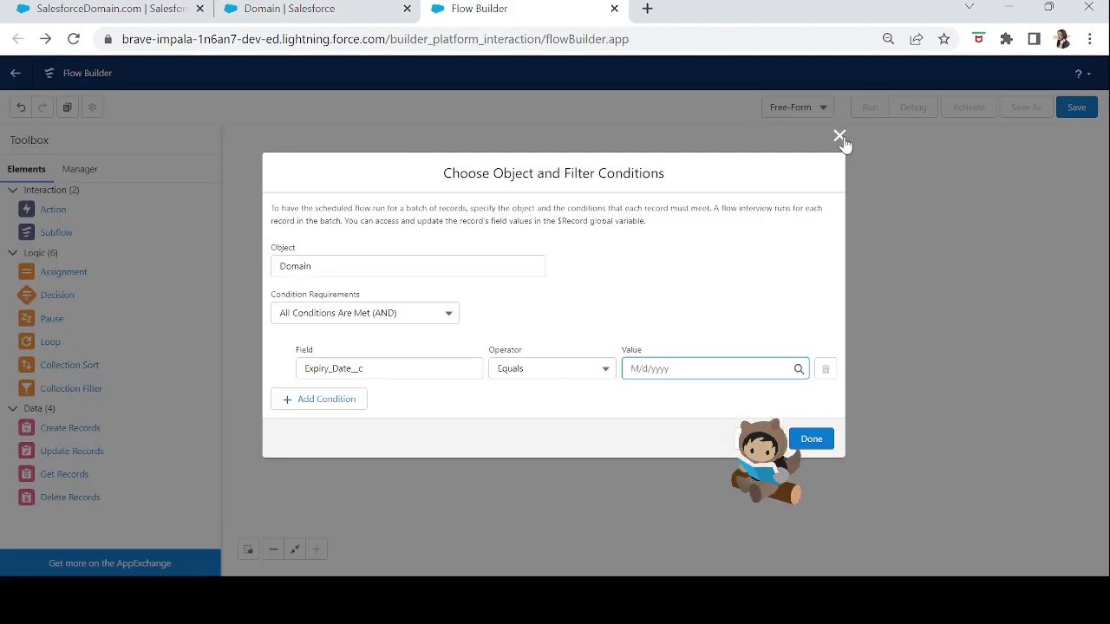
click(839, 137)
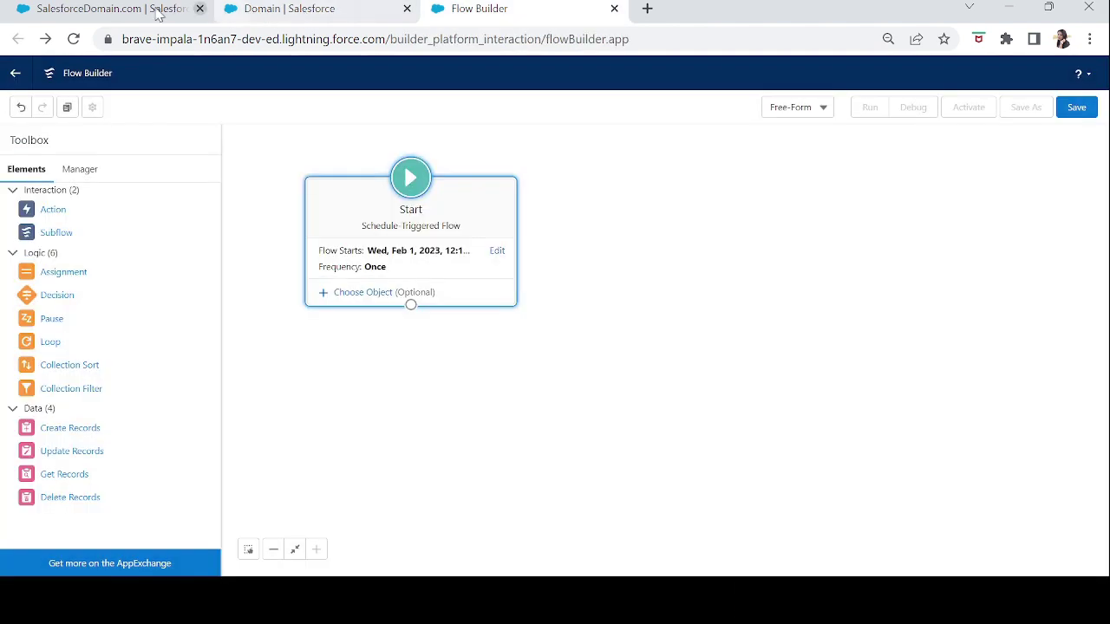
- Set the schedule's object to Domain with condition requirement None, running for all Domain records
click(131, 11)
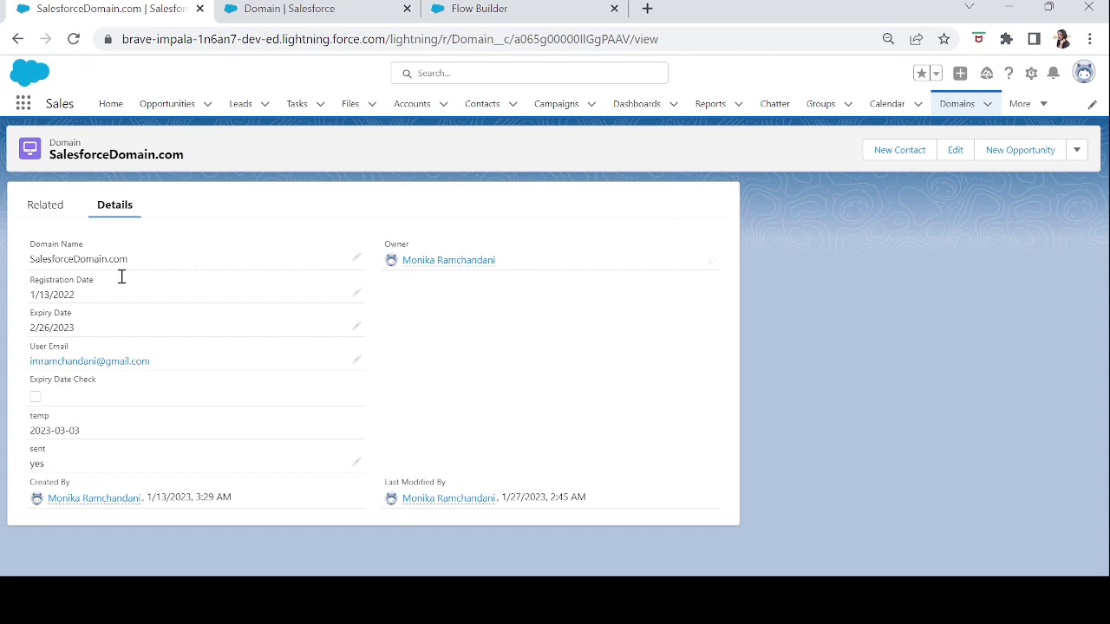
click(491, 13)
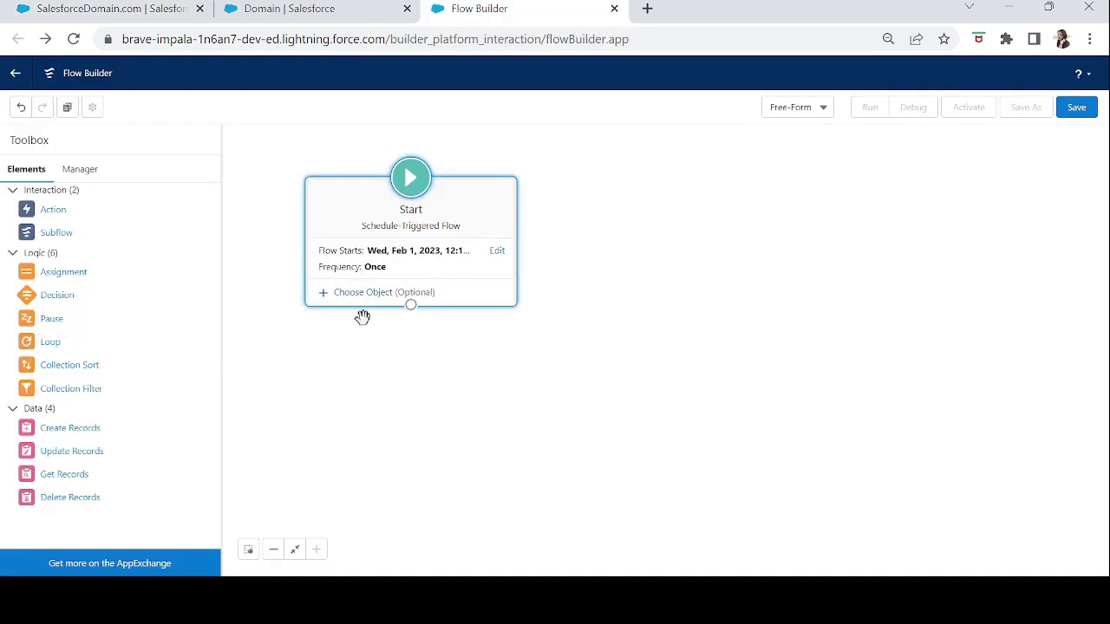
click(384, 299)
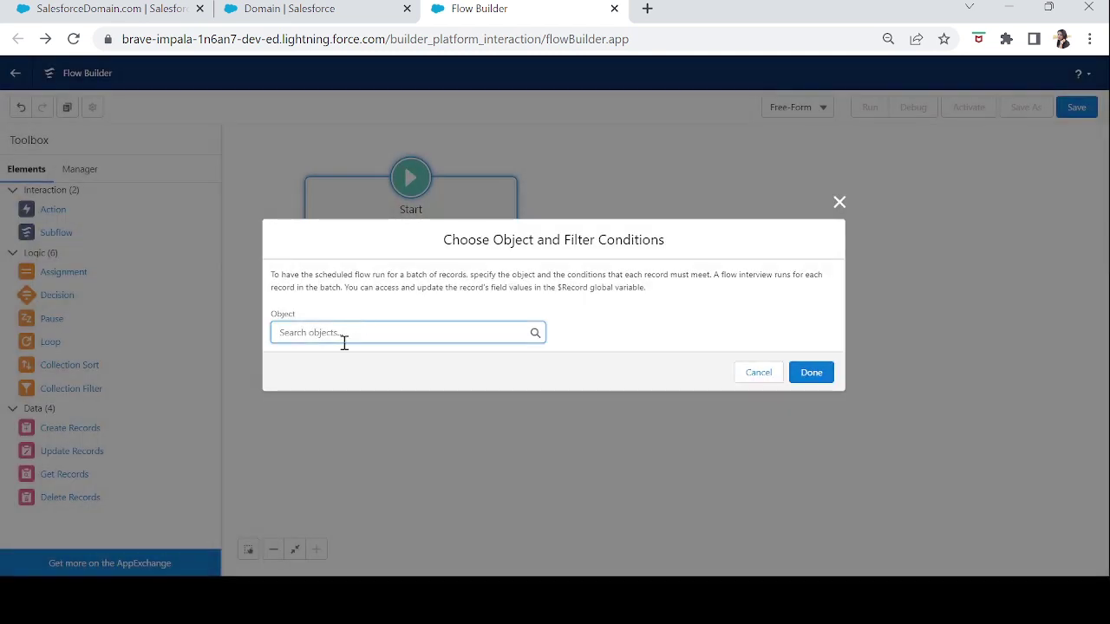
text(domain)
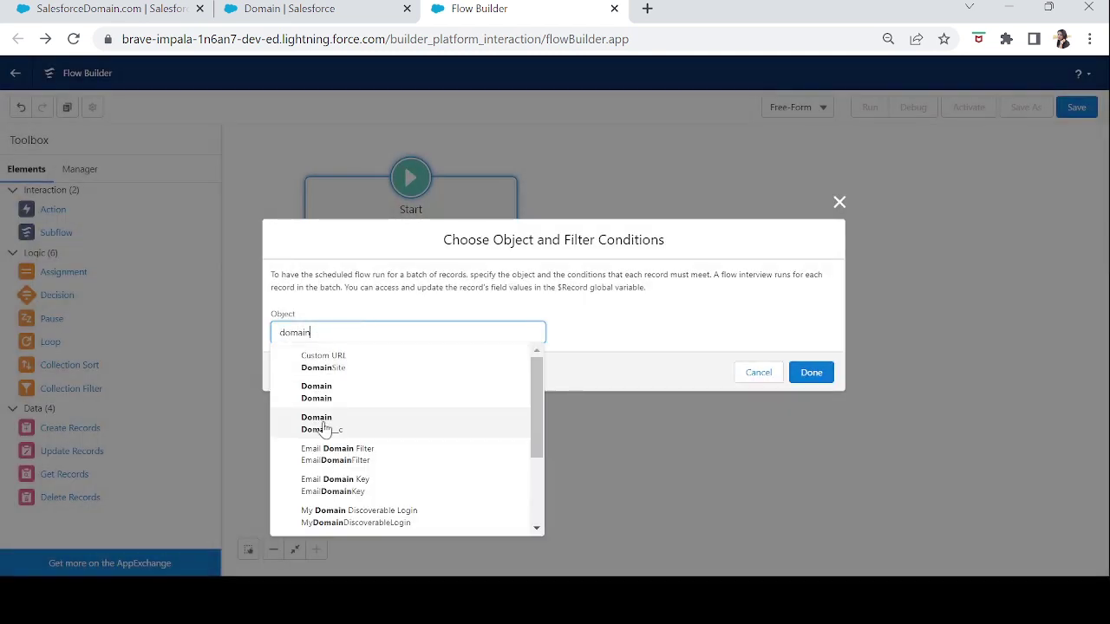
click(324, 429)
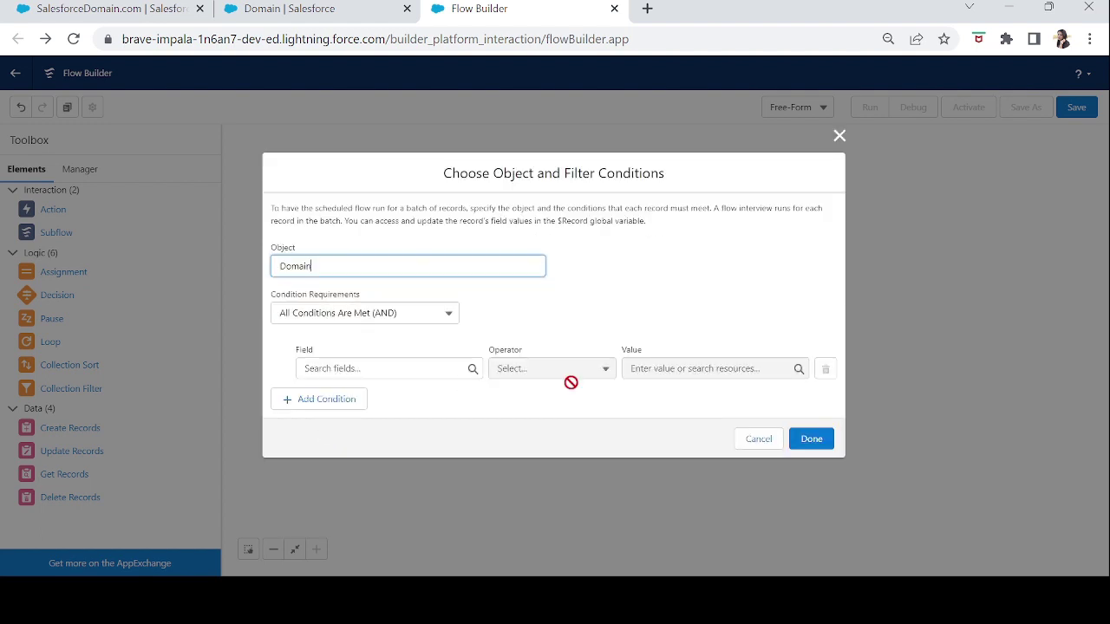
click(392, 322)
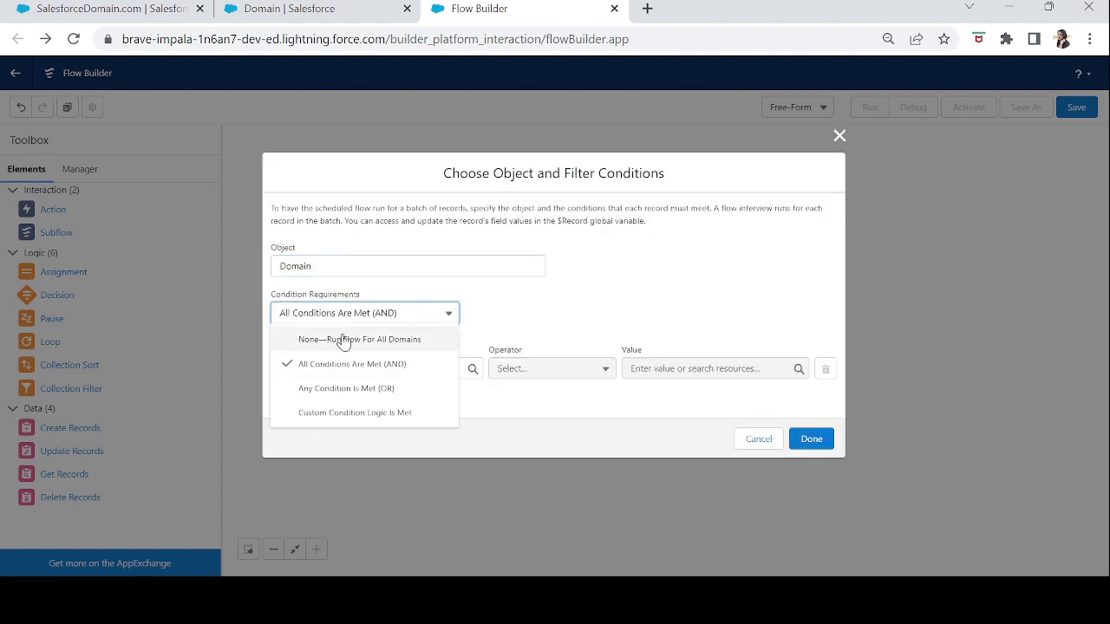
click(344, 340)
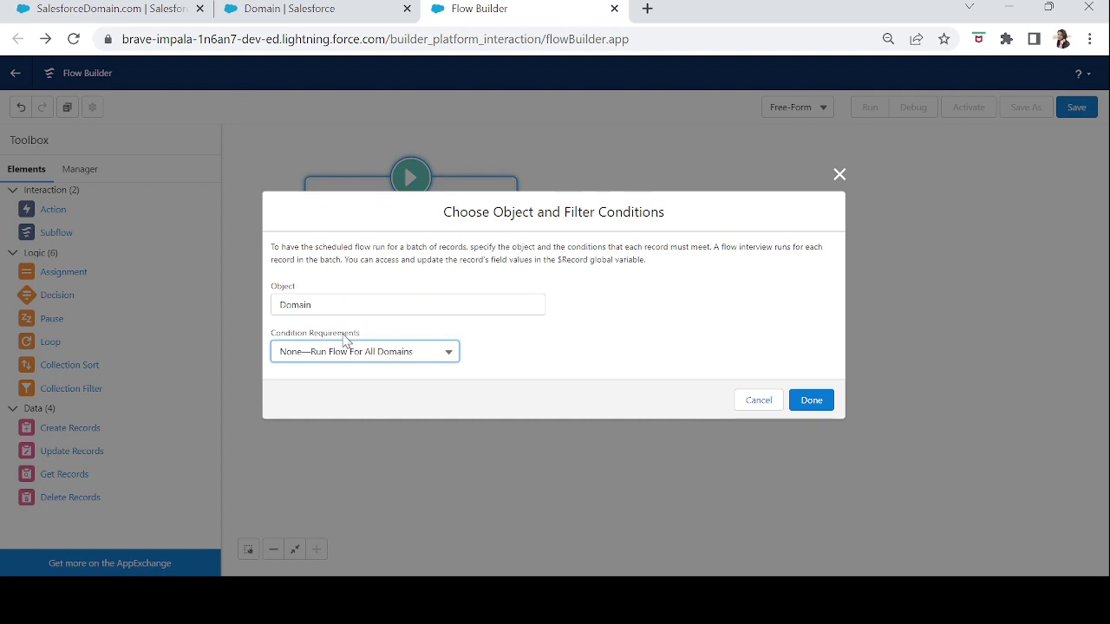
click(796, 401)
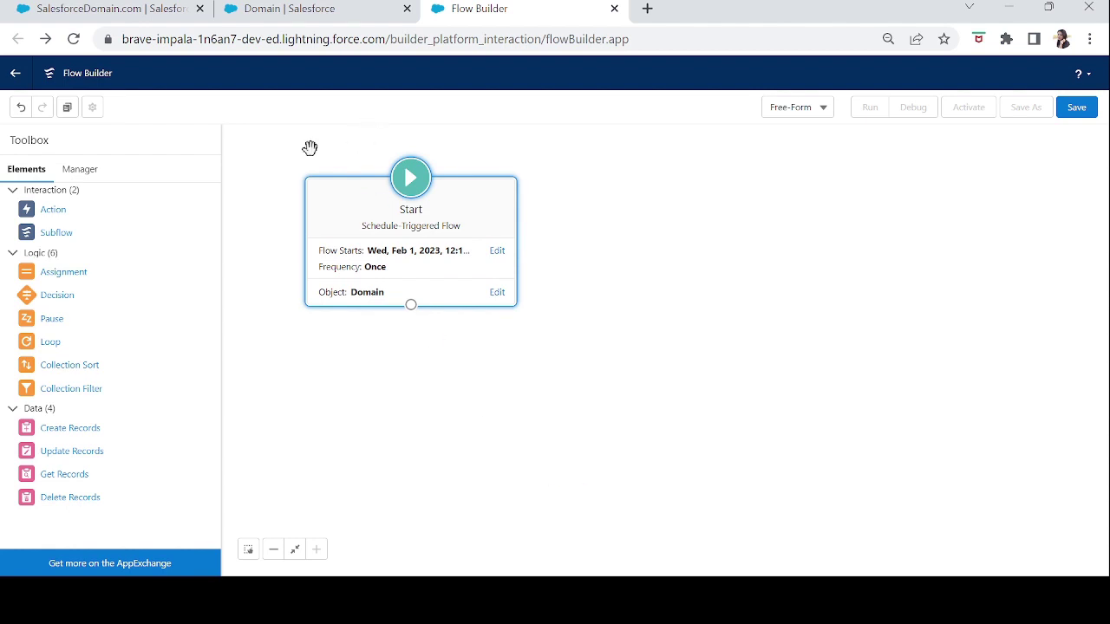
click(122, 17)
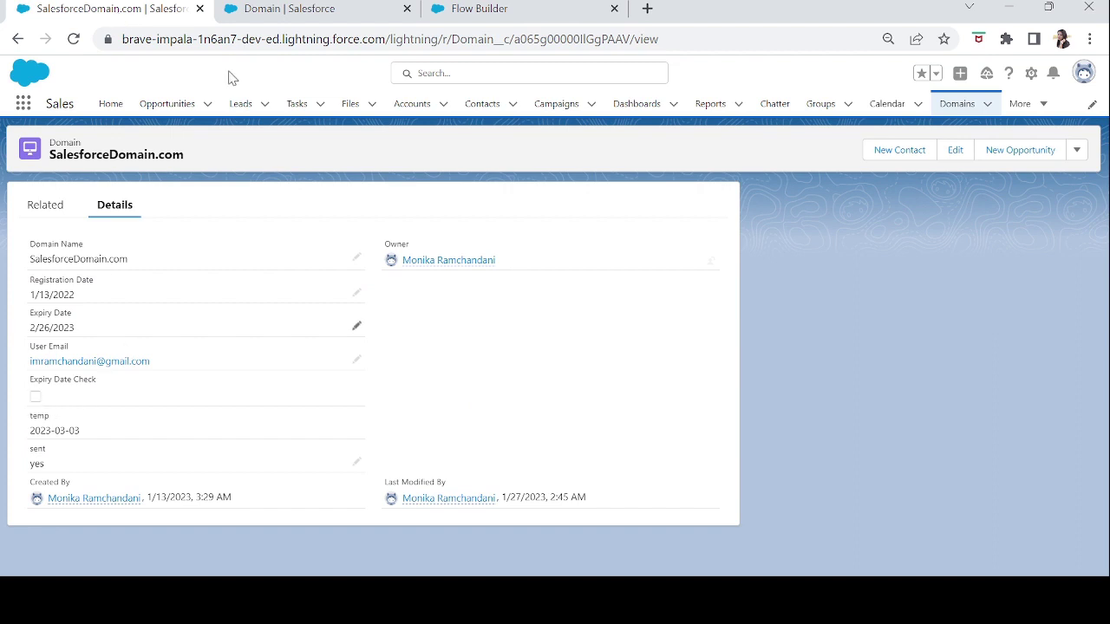
triple_click(52, 327)
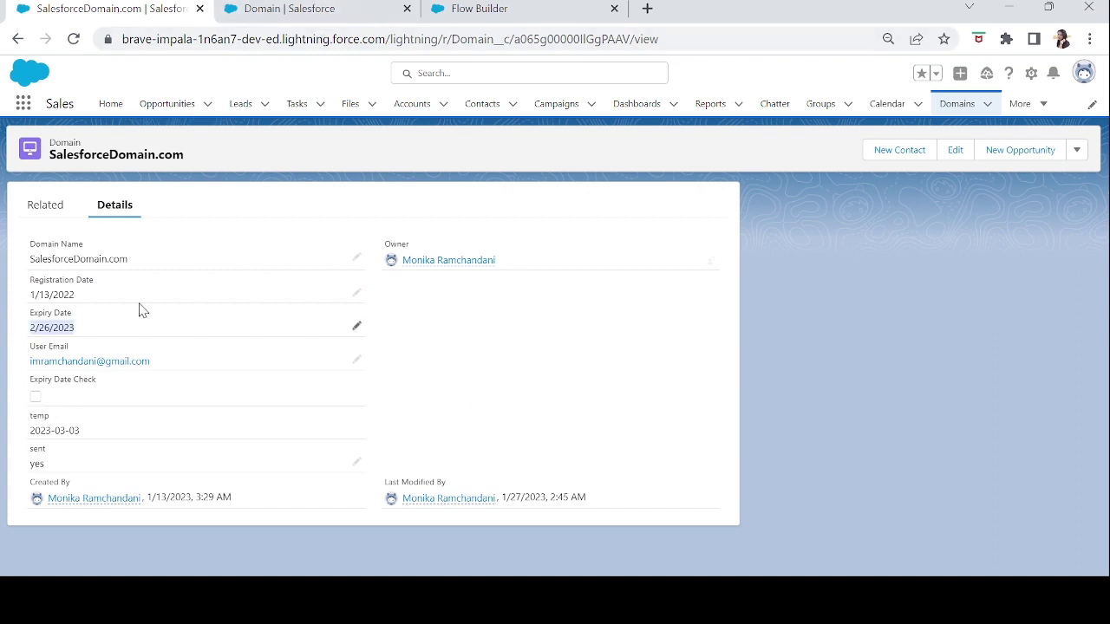
click(81, 340)
click(464, 15)
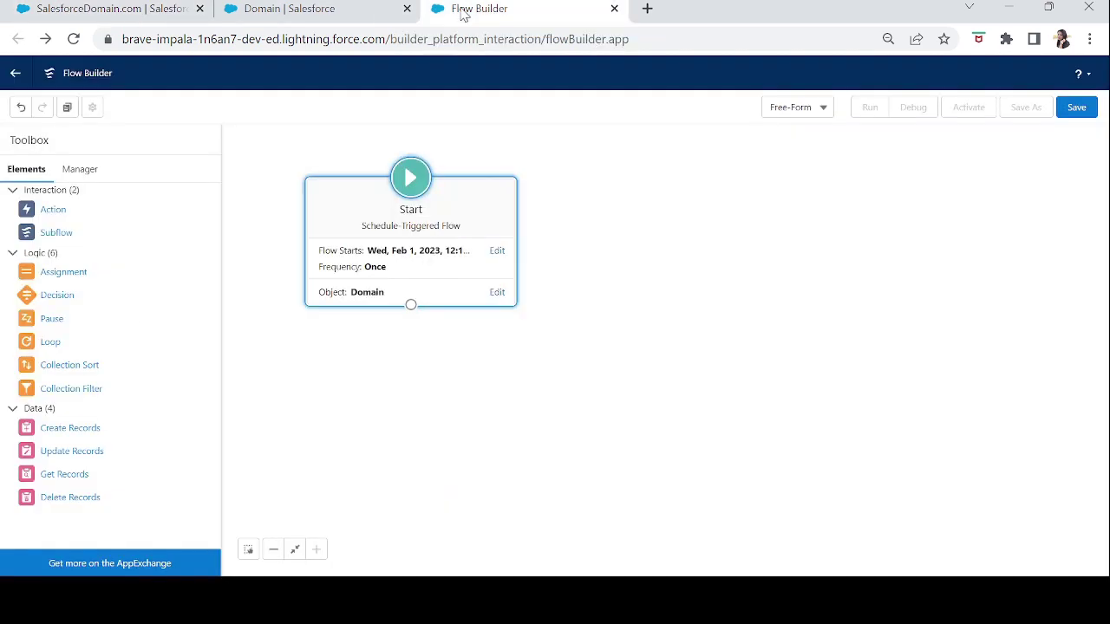
- Add an all-conditions-met filter: Expiry_Date_Check__c Equals {!$GlobalConstant.True}
click(497, 294)
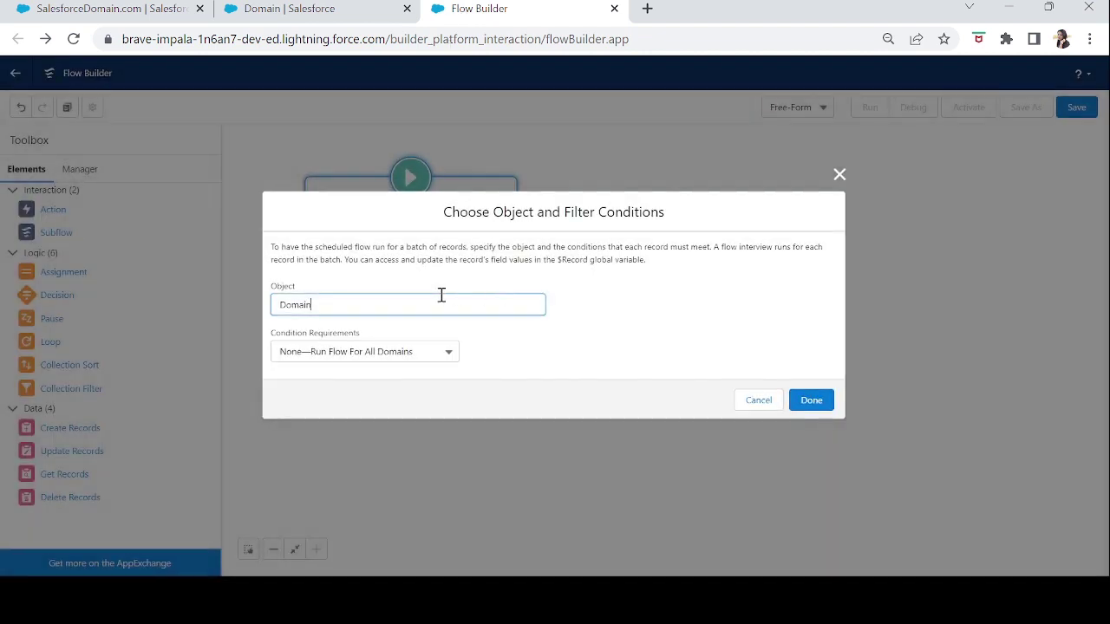
click(375, 355)
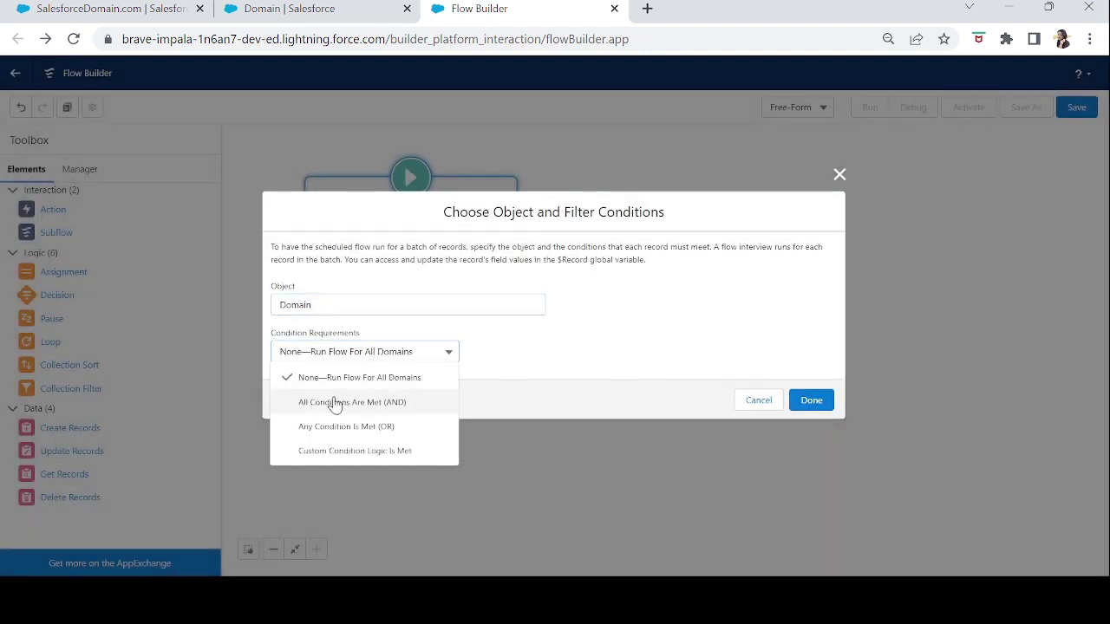
click(359, 400)
click(387, 368)
text(exp)
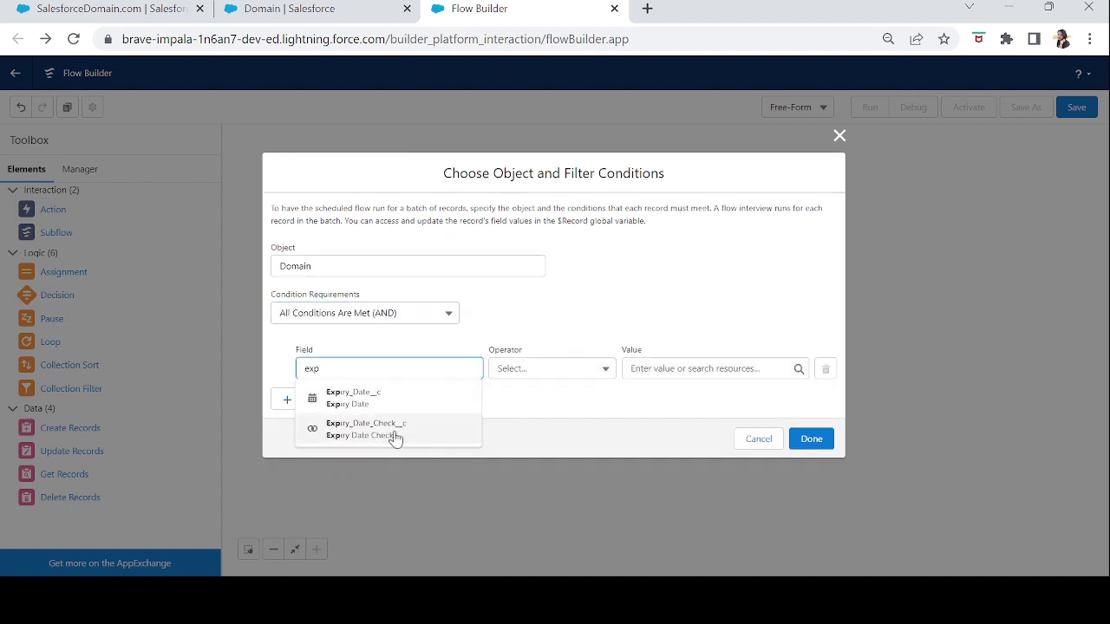
click(392, 431)
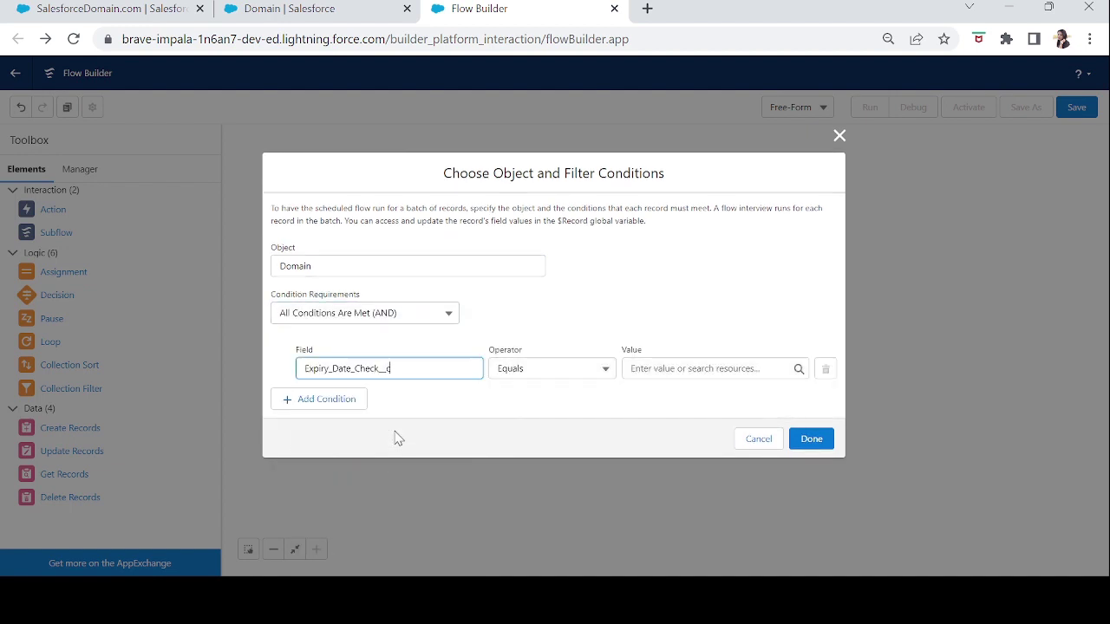
click(669, 368)
text(tru)
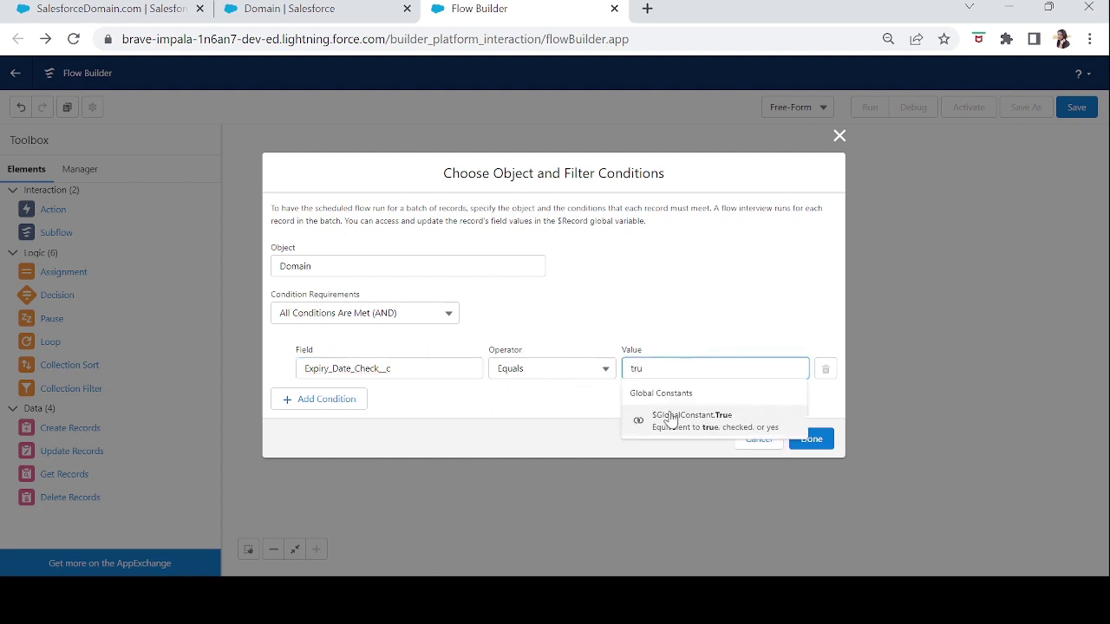
click(671, 425)
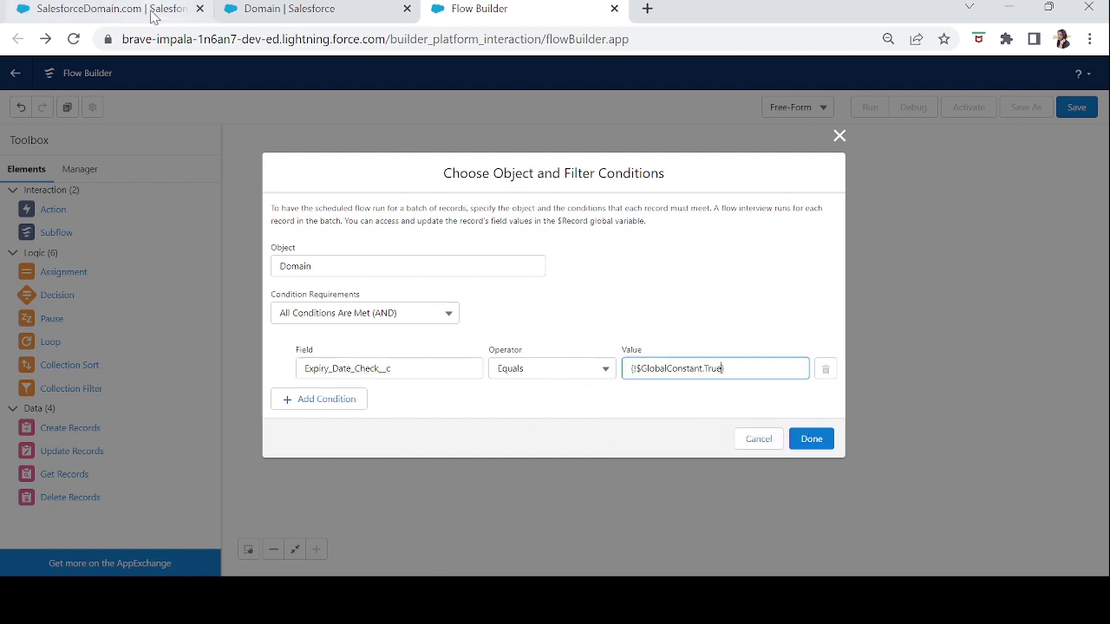
- Check the record's Expiry Date 2/26/2023, then confirm the Domain filter conditions
click(153, 18)
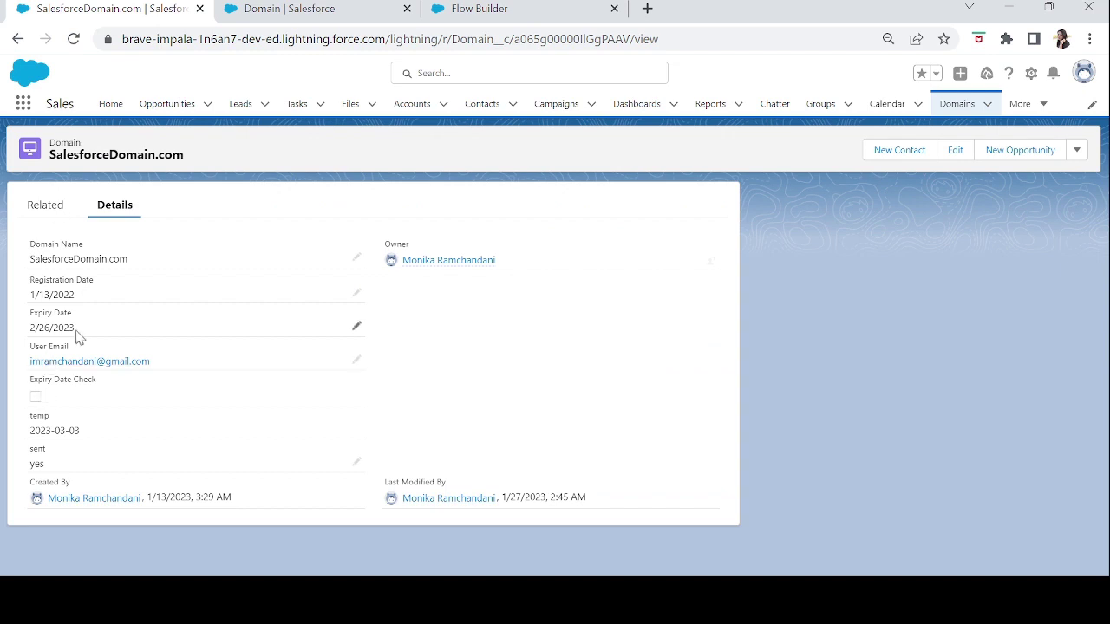
drag(84, 331, 30, 329)
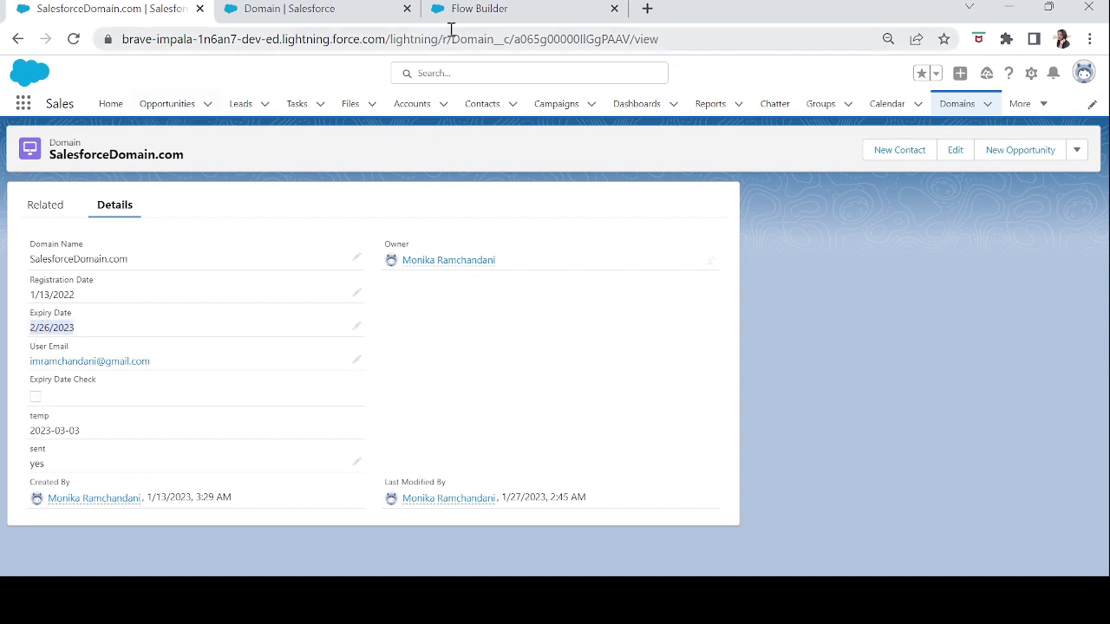
click(488, 11)
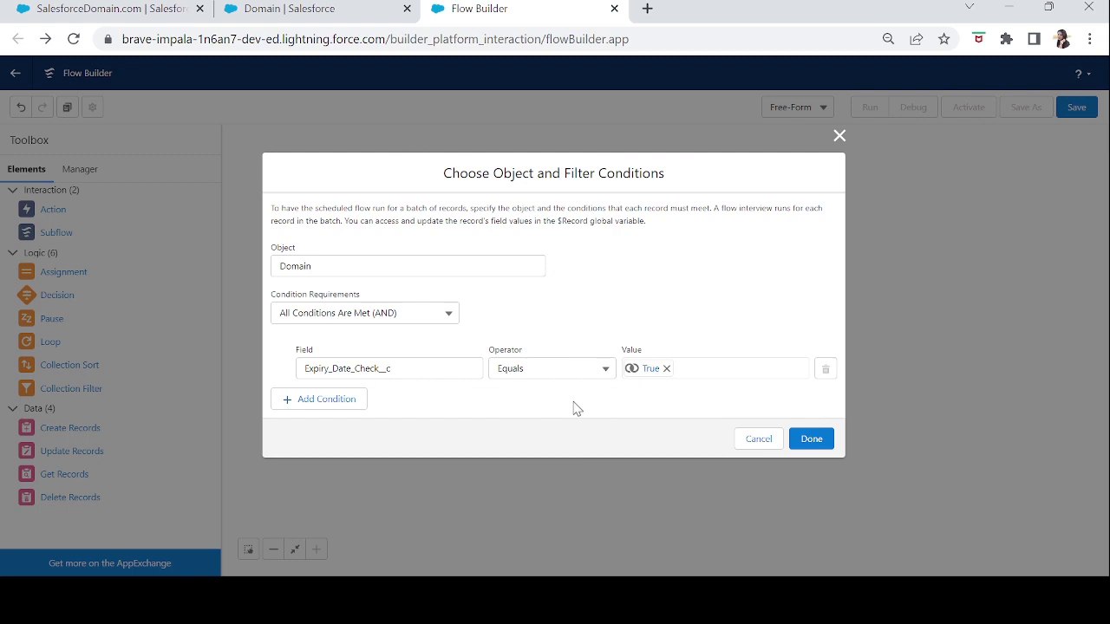
click(808, 441)
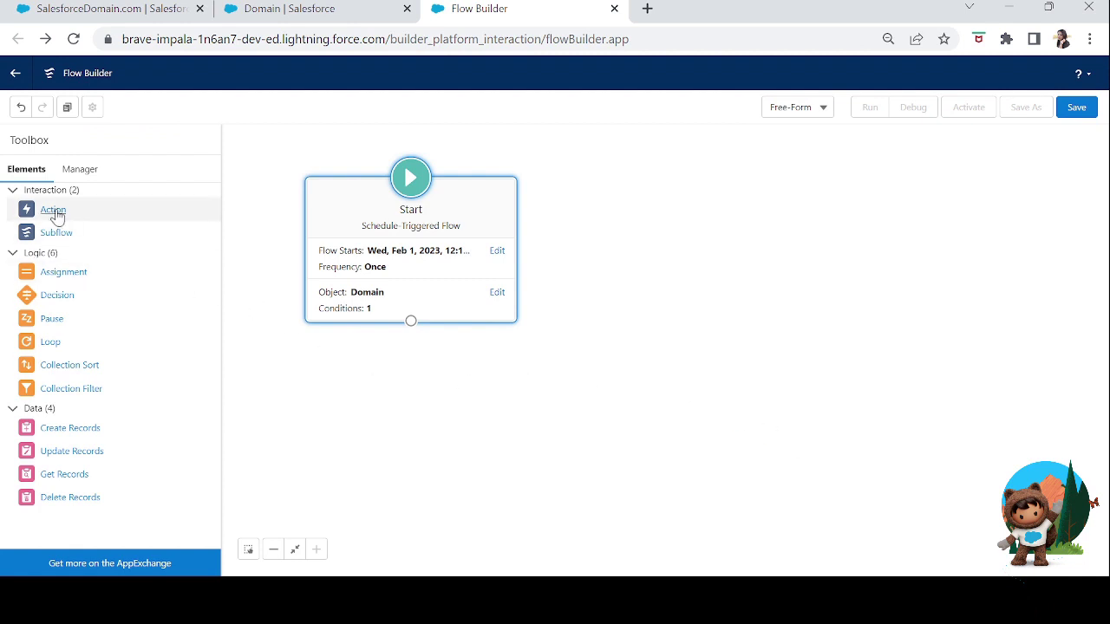
- Add a Send Email action labelled 'Sending Reminder Email'
drag(53, 211, 460, 386)
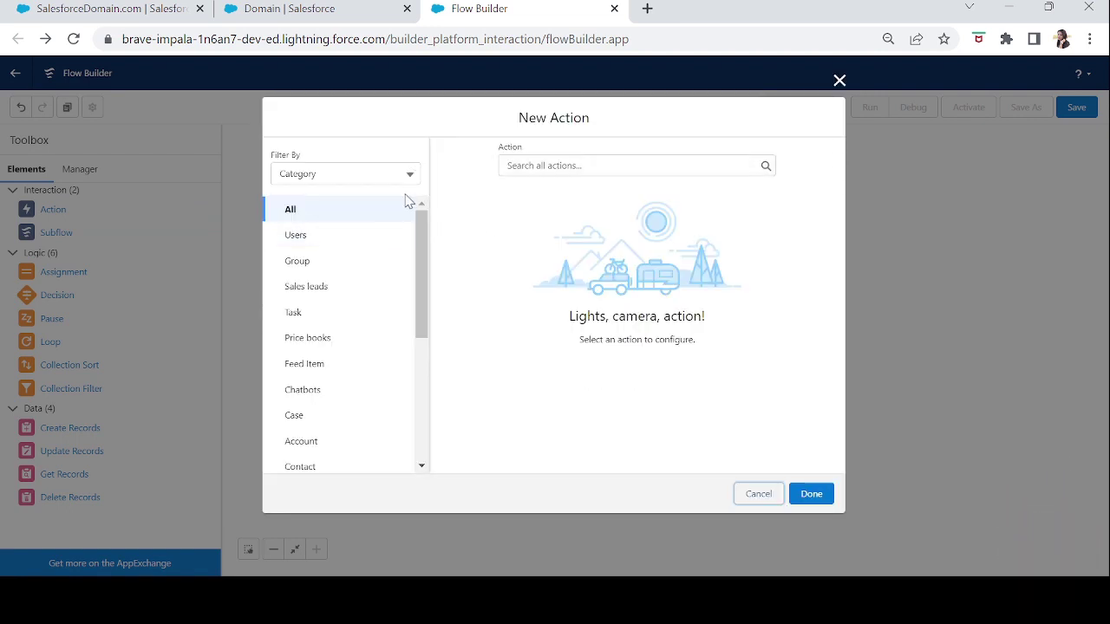
click(565, 167)
text(send)
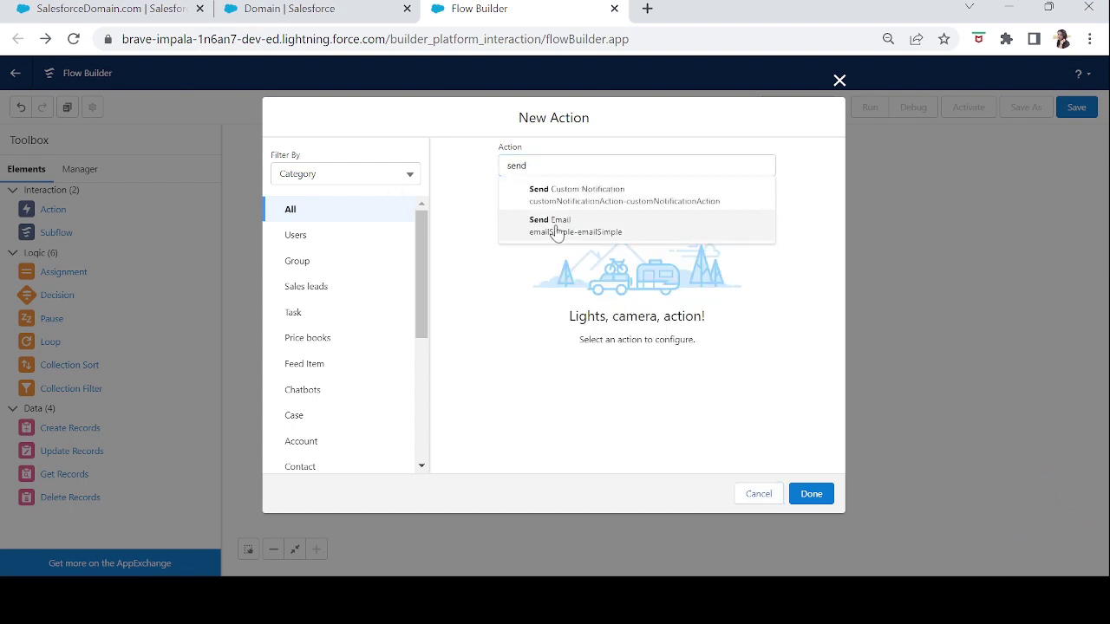
click(556, 227)
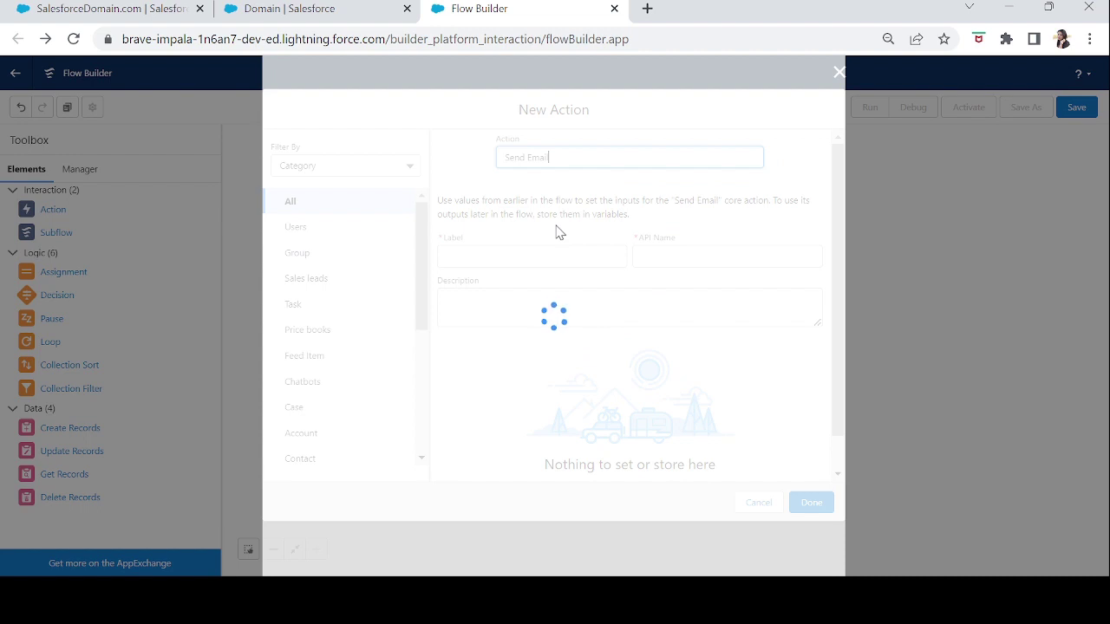
click(508, 255)
text(Sending Remin)
key(BackSpace)
text(minder Email)
key(Tab)
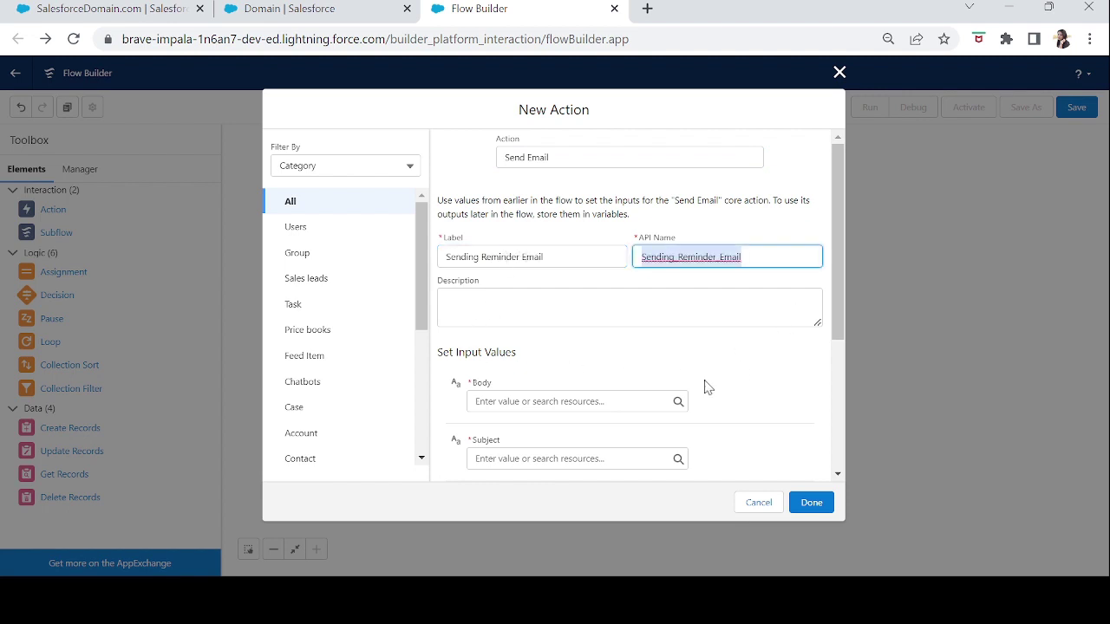
- Set the body to 'Your domain will expire after 30 days. Please renew to continue using it' and subject 'Domain expiry Reminder'
click(541, 401)
drag(839, 314, 844, 371)
click(500, 314)
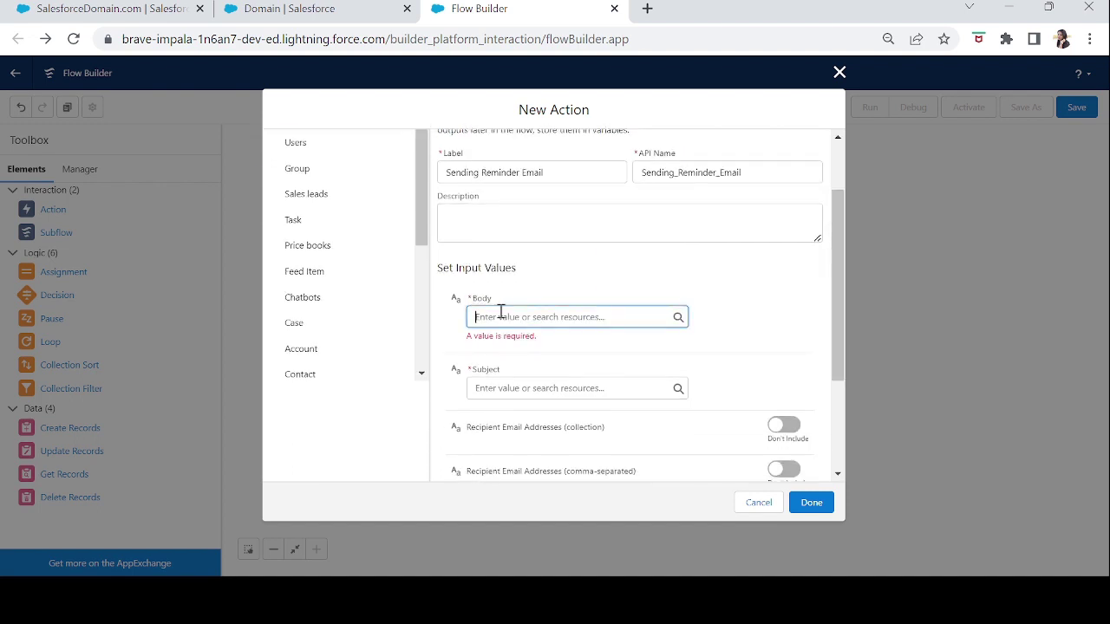
text(Your domain will expire)
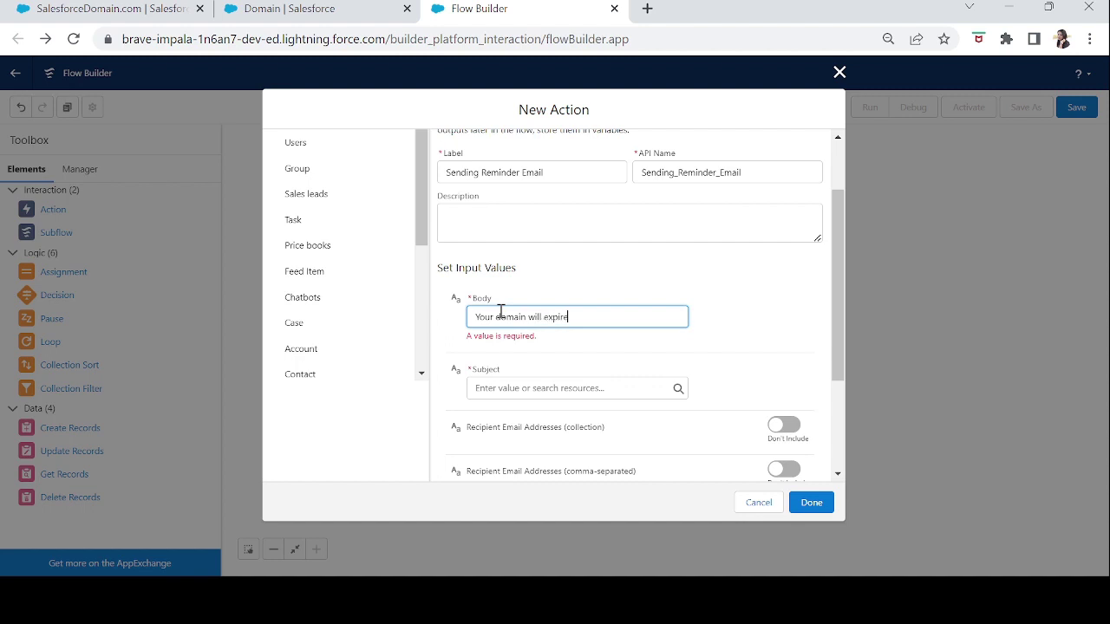
text( after 30 days. Please renew to continue using it.)
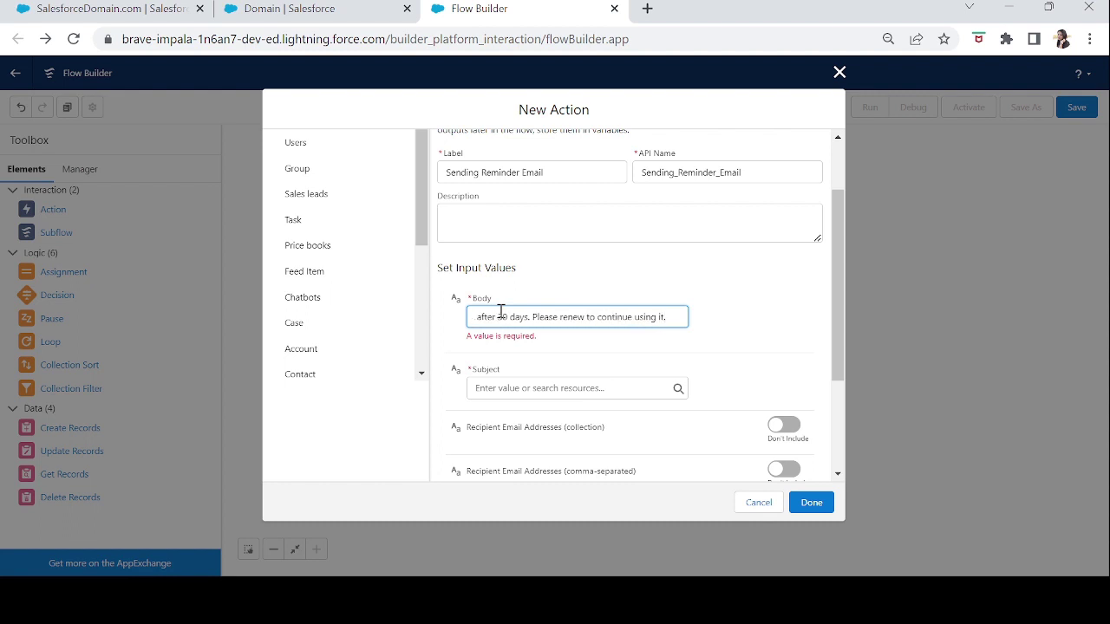
click(529, 392)
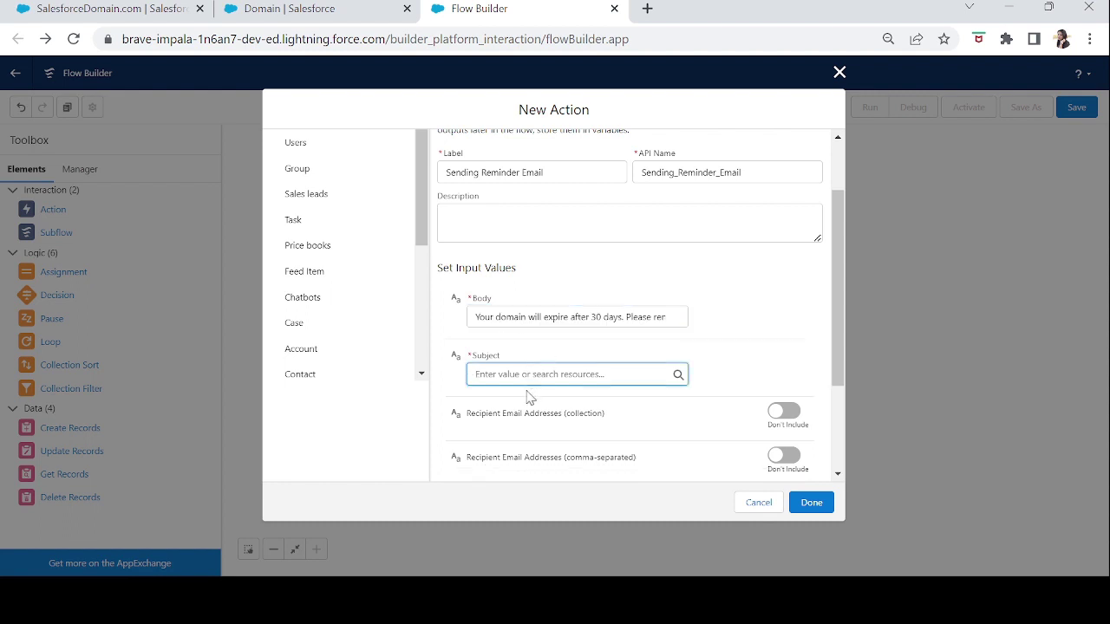
text(Dom)
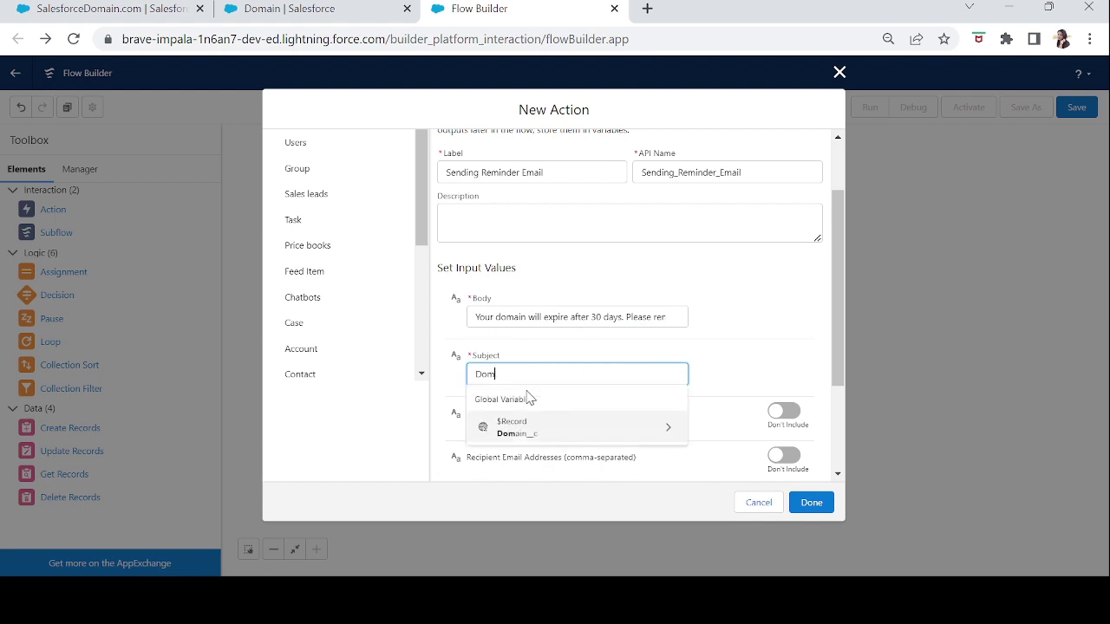
text(ain expiry)
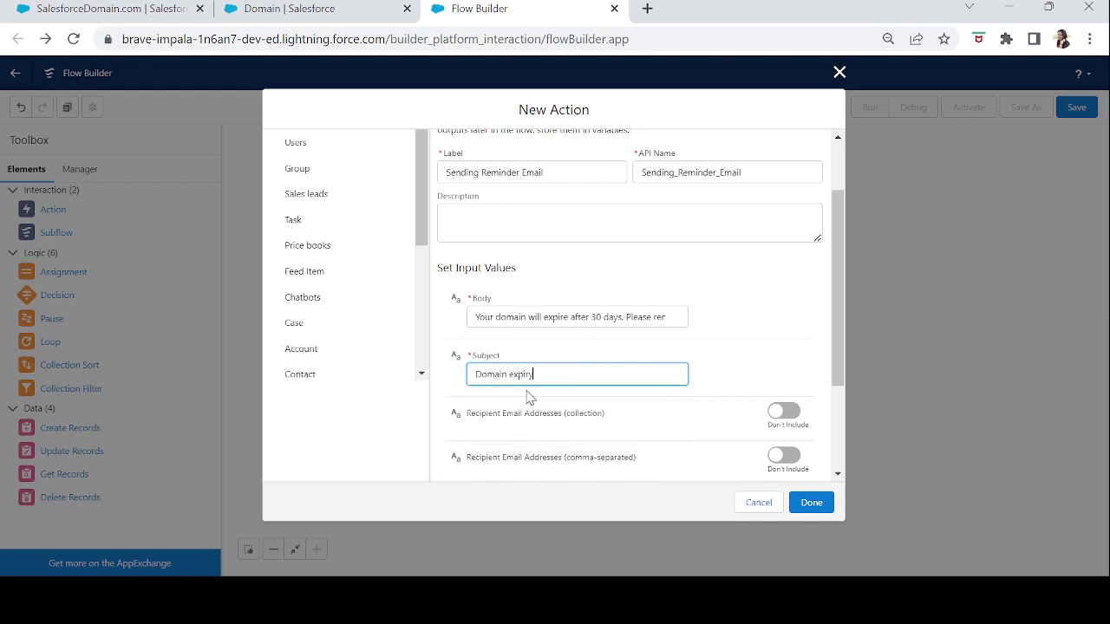
text( Reminder)
scroll(843, 389, down, 1)
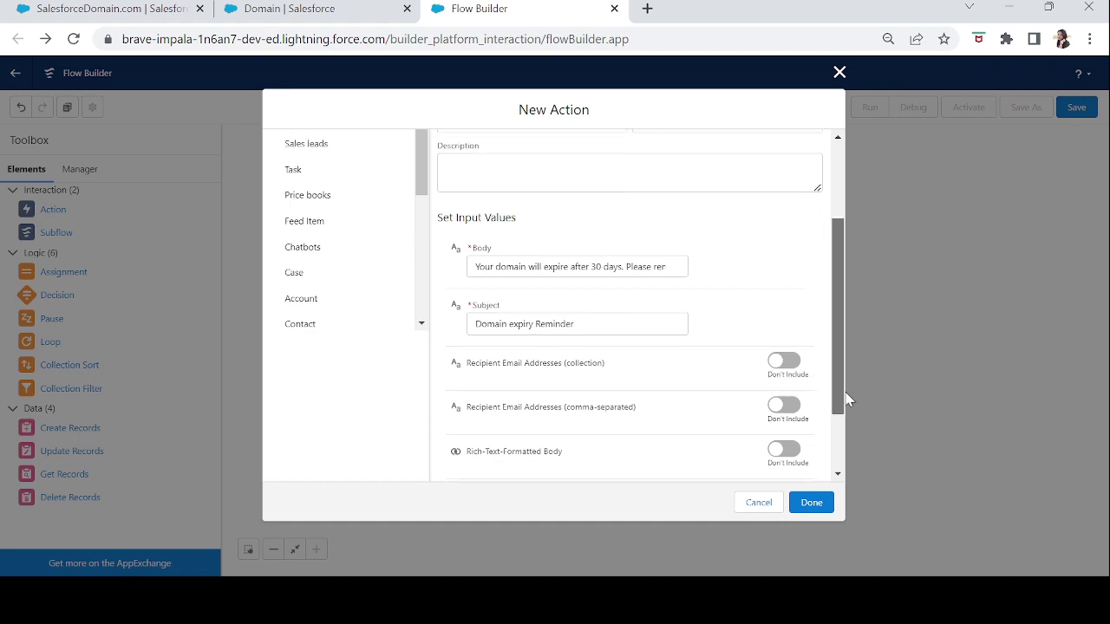
- Set the recipient email addresses to {!$Record.User_Email__c}
click(785, 394)
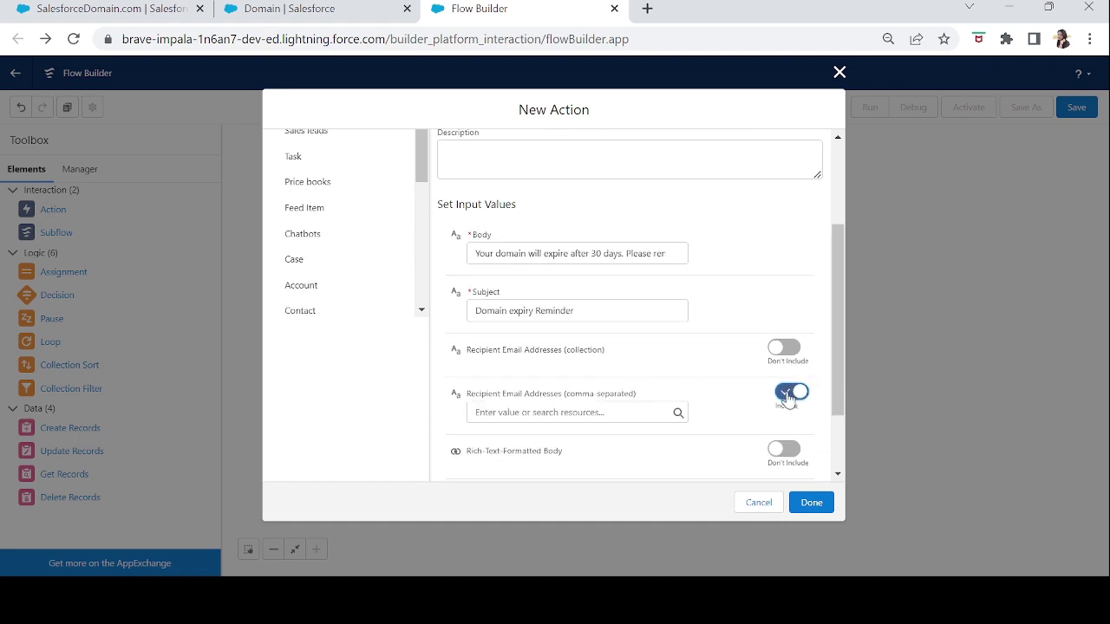
click(557, 414)
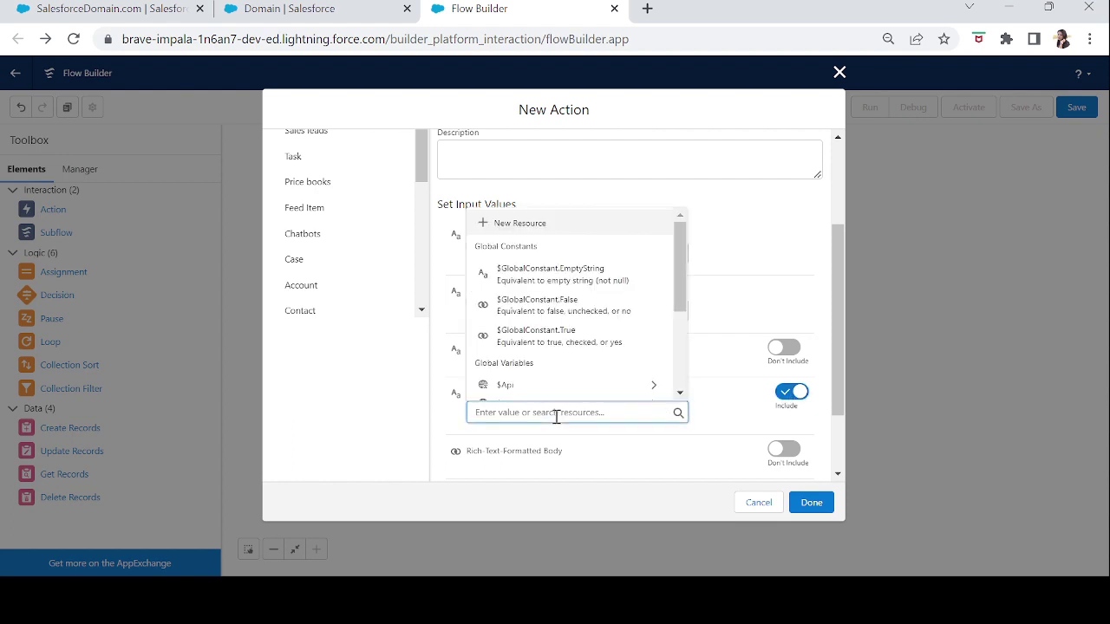
text(record)
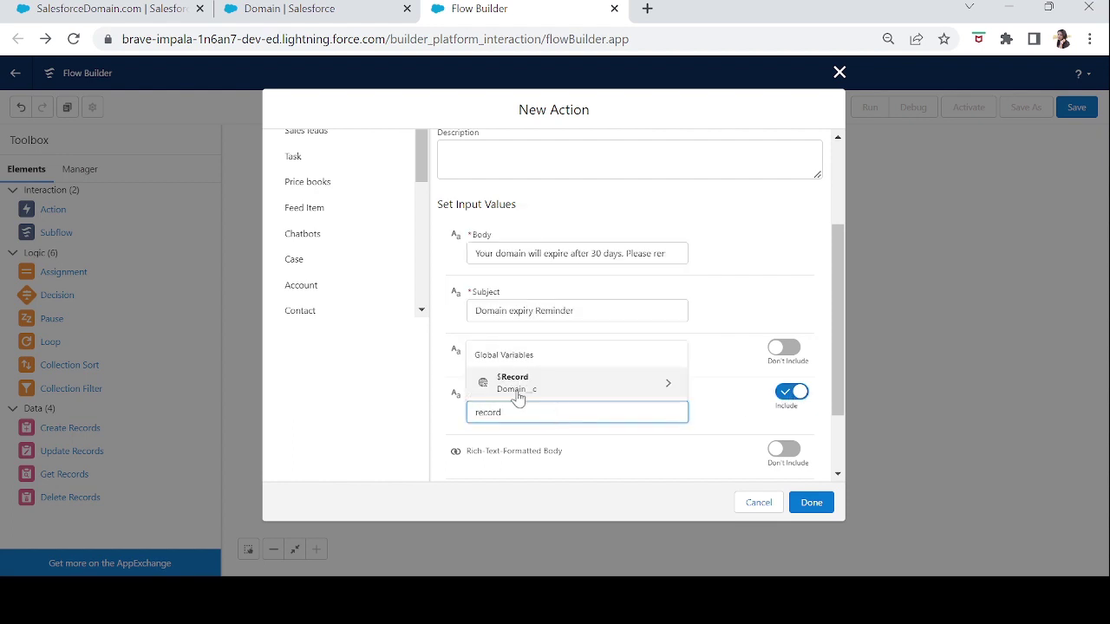
click(518, 382)
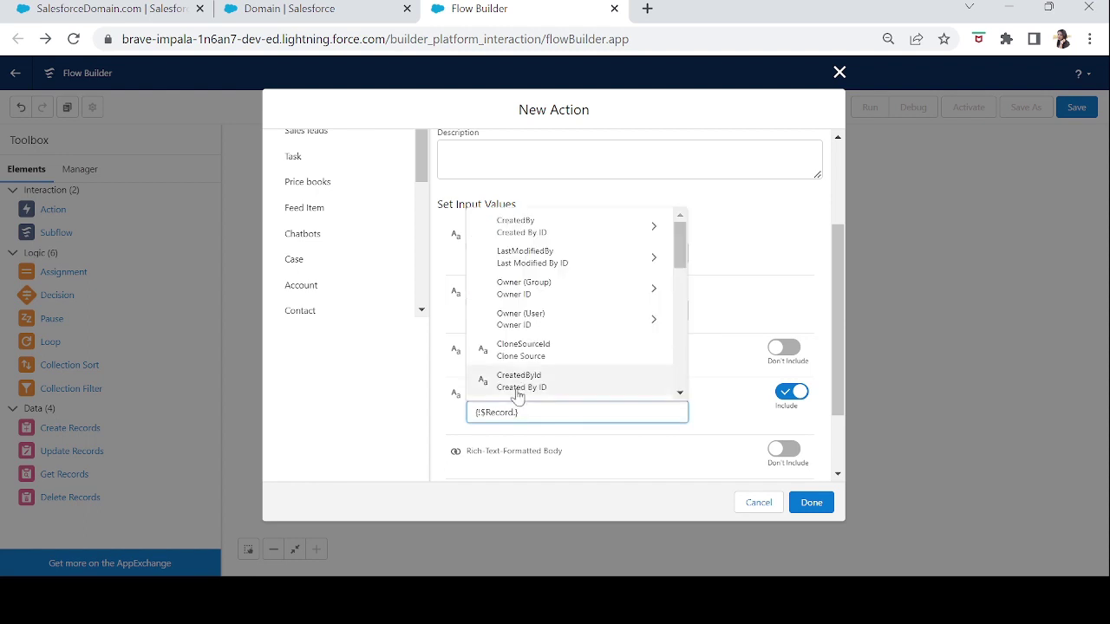
text(email)
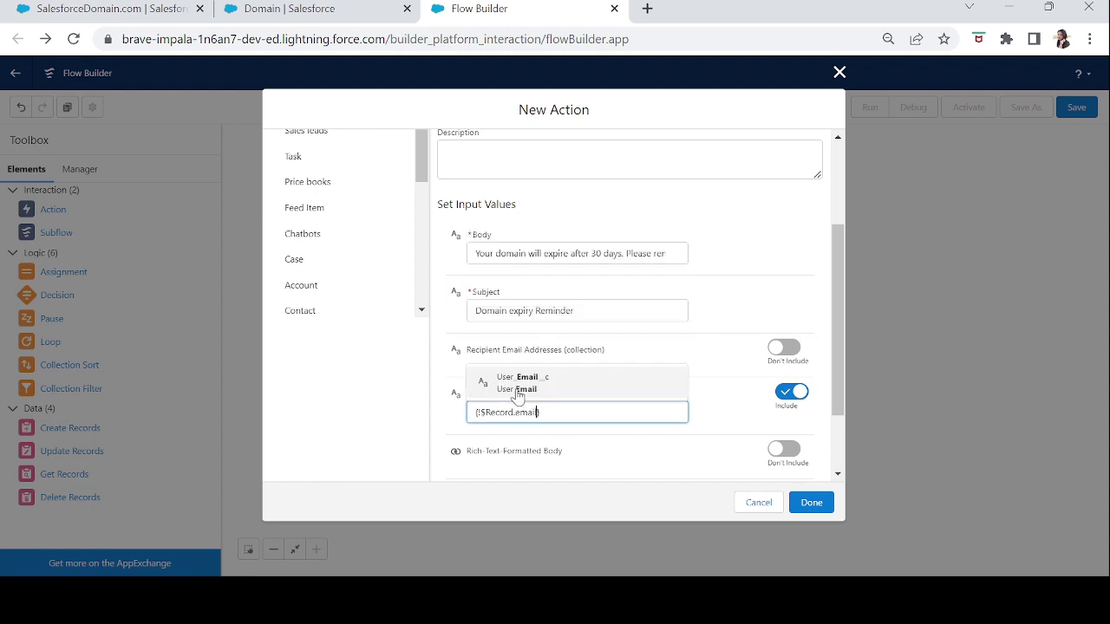
click(551, 392)
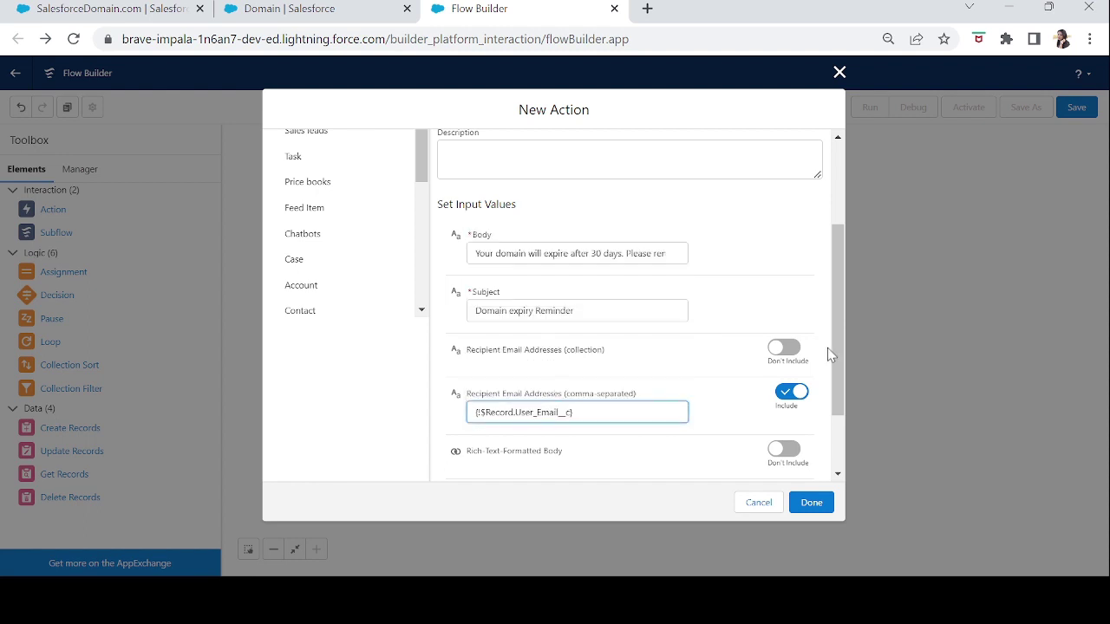
scroll(837, 410, down, 1)
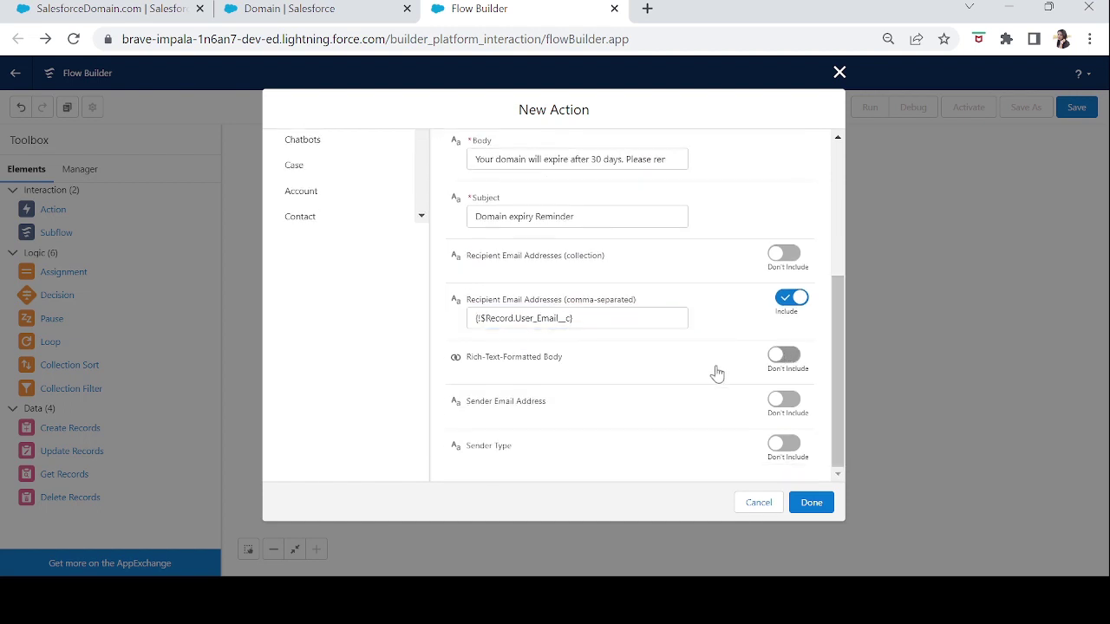
- Turn on Rich-Text-Formatted Body and set it to {!$GlobalConstant.True}
click(577, 375)
click(533, 376)
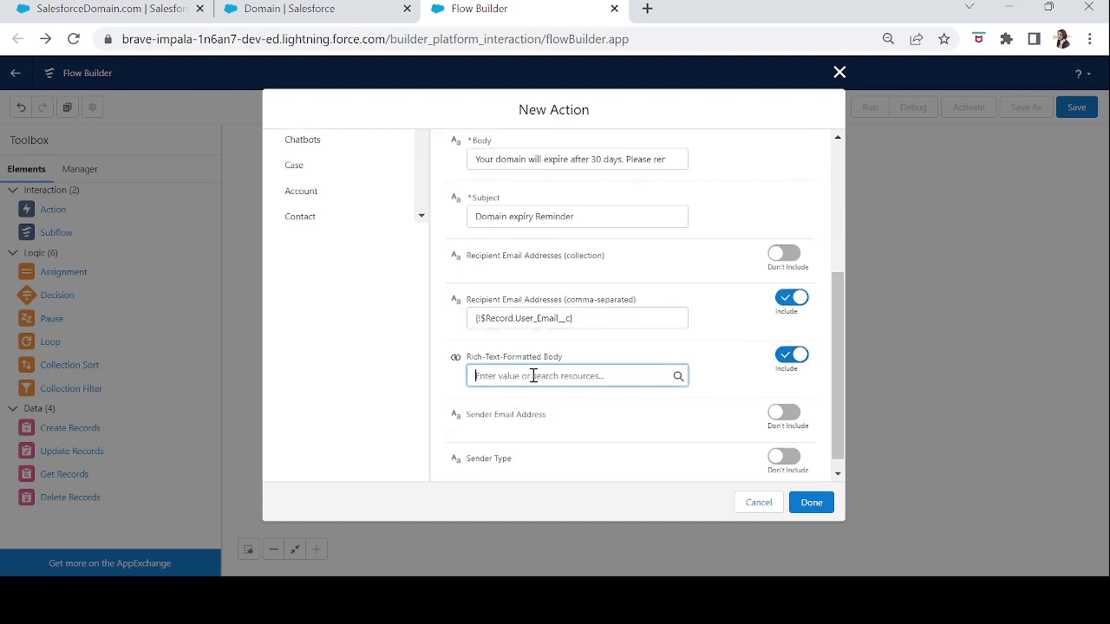
text(tru)
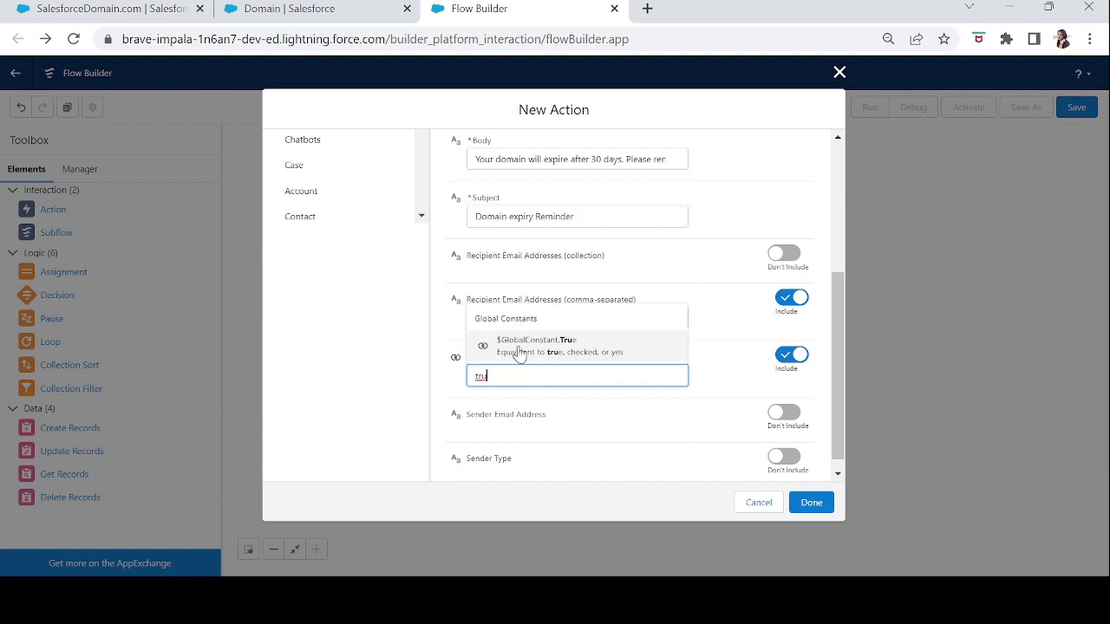
click(520, 345)
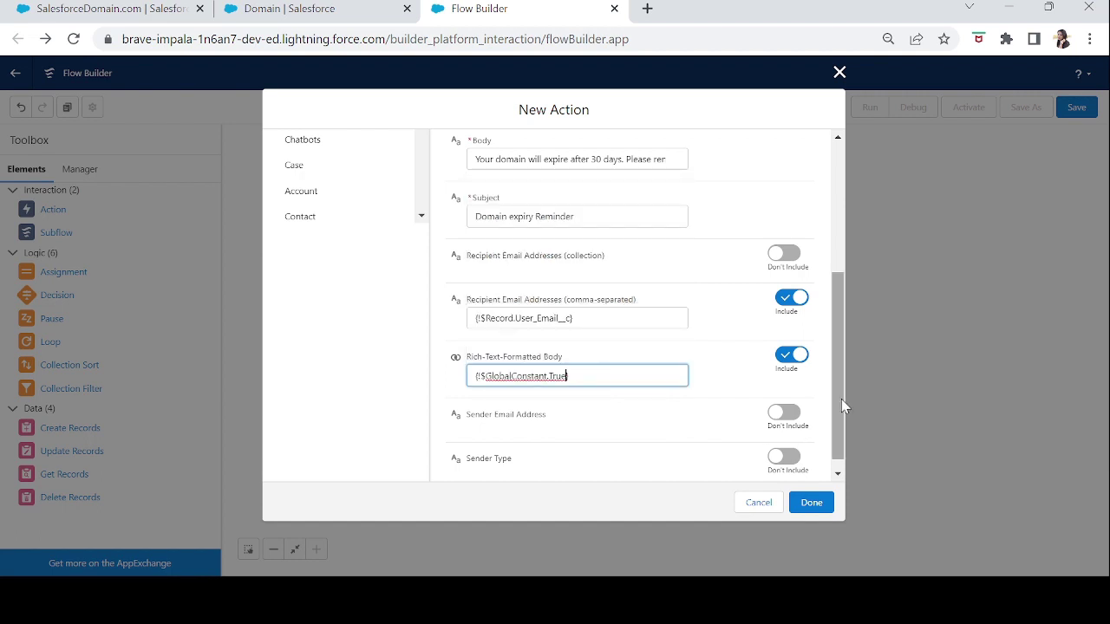
scroll(841, 420, down, 1)
click(841, 429)
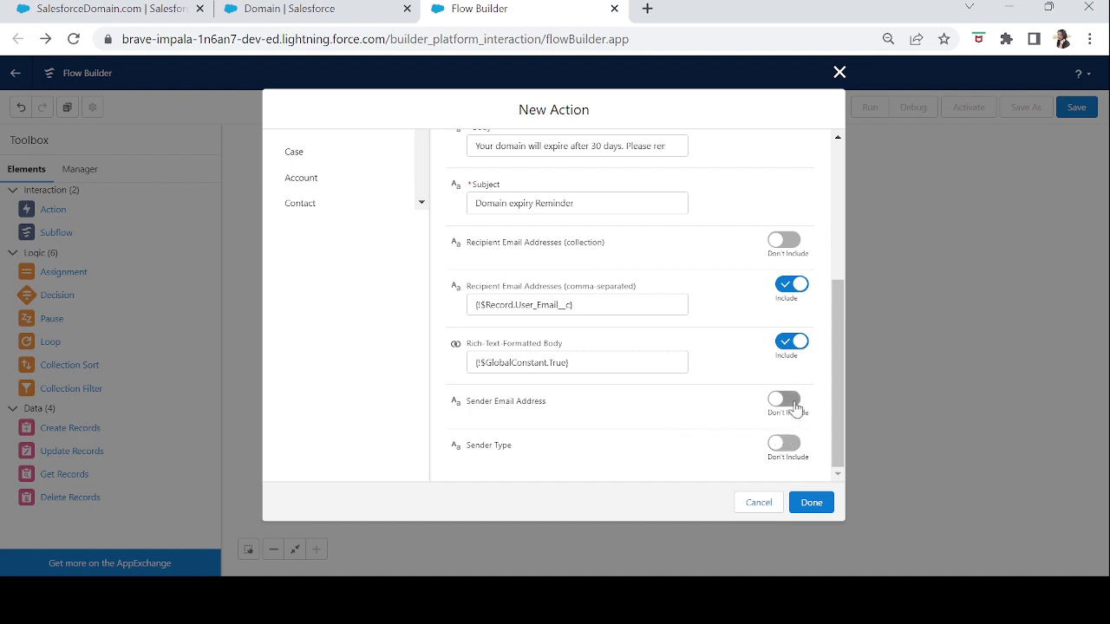
- Include a sender email address, entering the user's own email
click(795, 409)
click(603, 421)
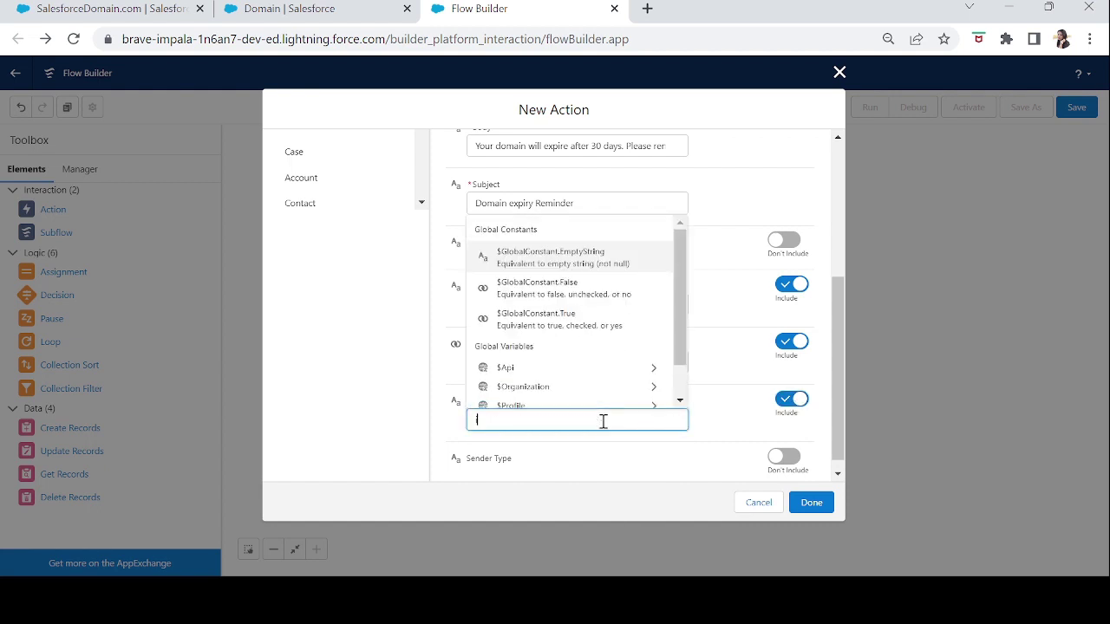
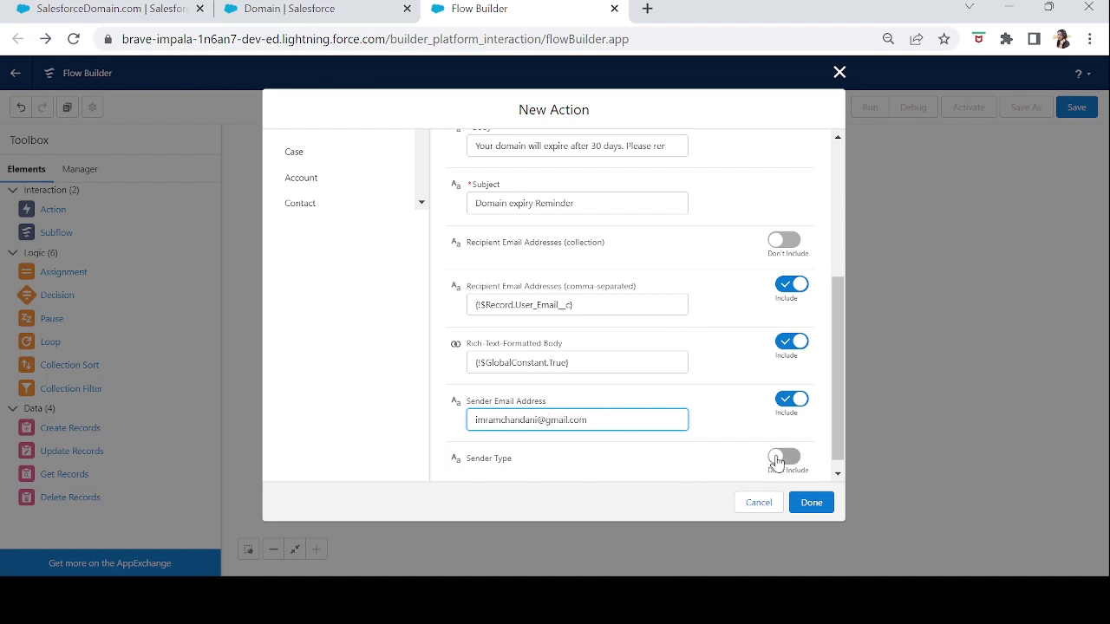
- Set the Sender Type to OrgWideEmailAddress
click(795, 460)
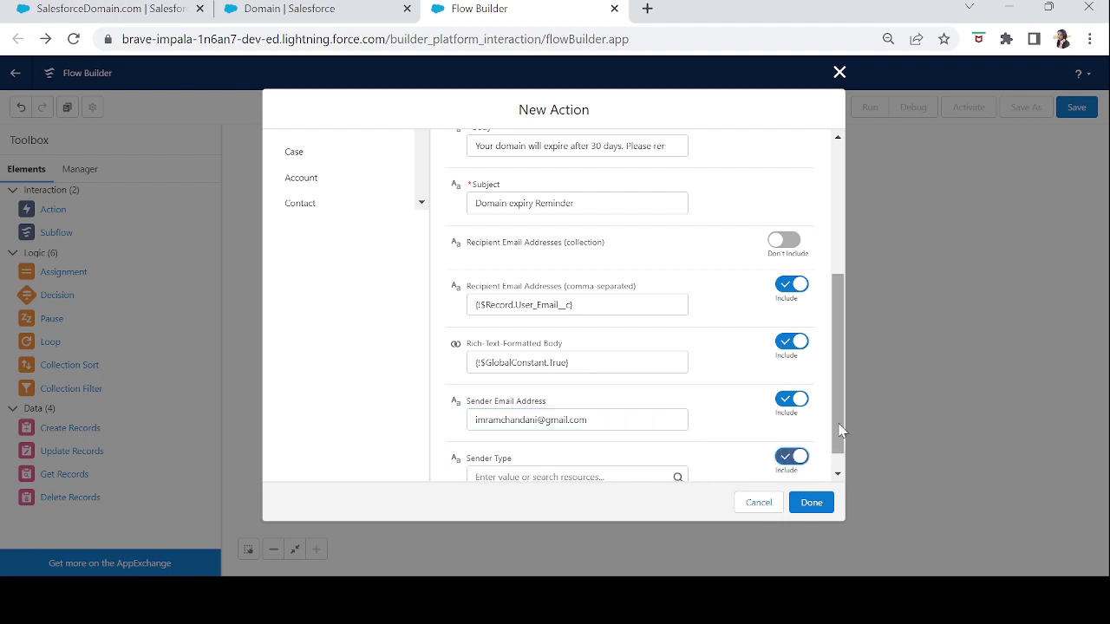
scroll(839, 429, down, 2)
click(553, 452)
text(OrgWide)
key(BackSpace)
key(BackSpace)
text(ide)
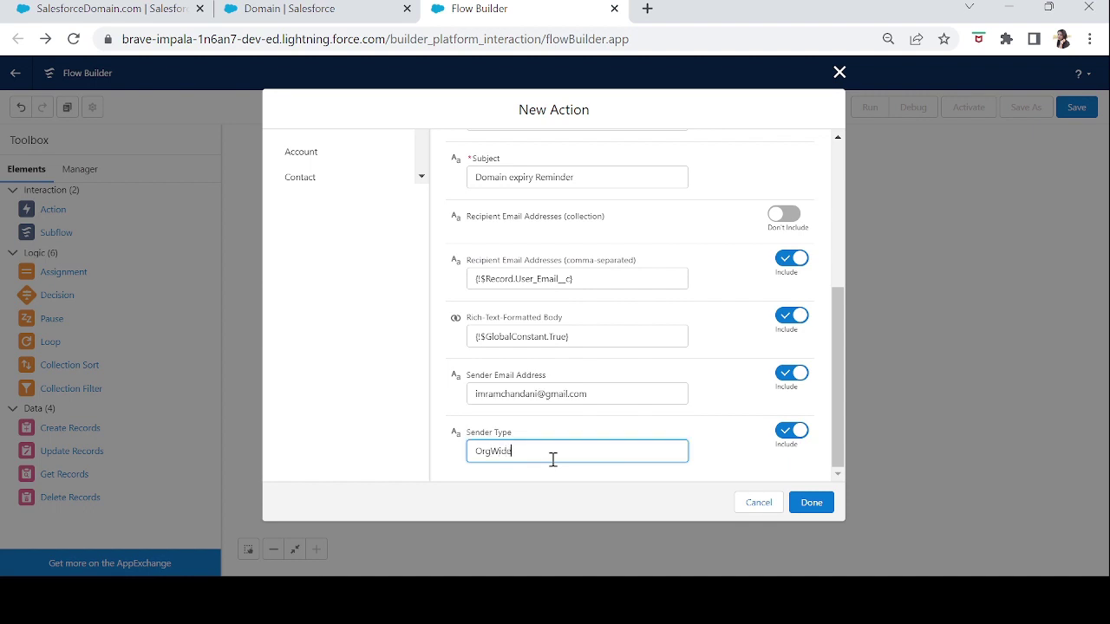
text(EmailAddress)
drag(584, 452, 471, 452)
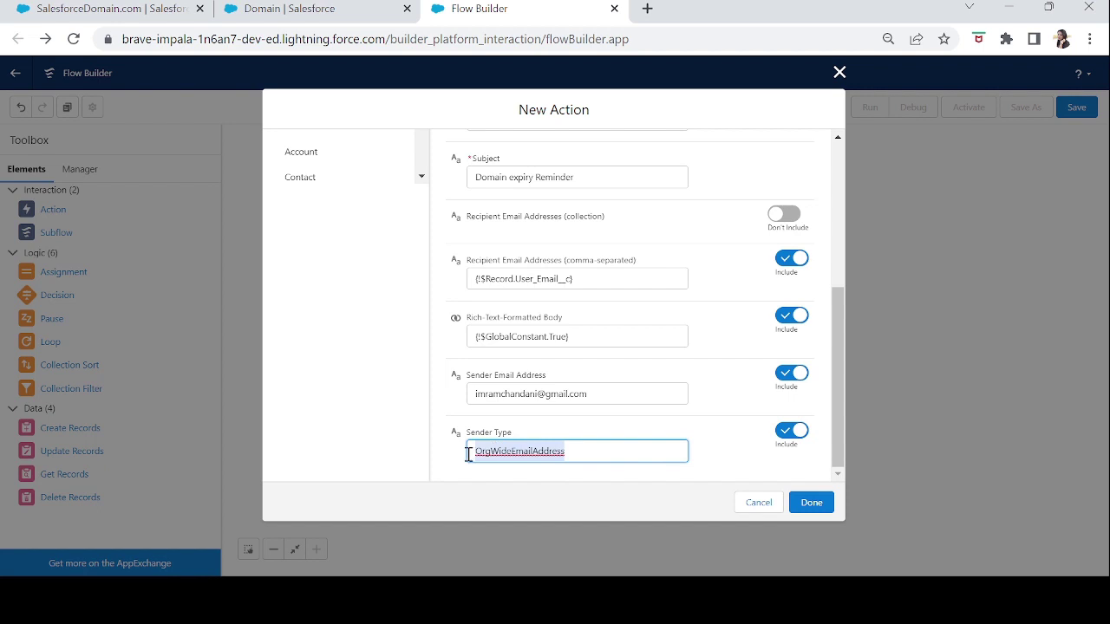
drag(599, 392, 460, 386)
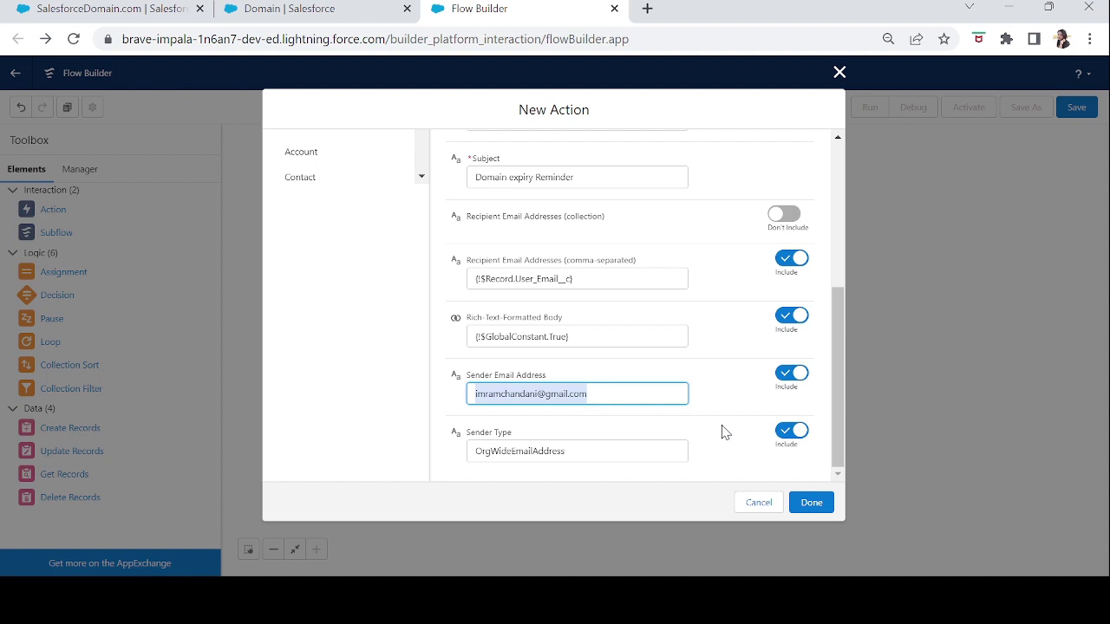
- Save the email action and connect Start to it
click(805, 504)
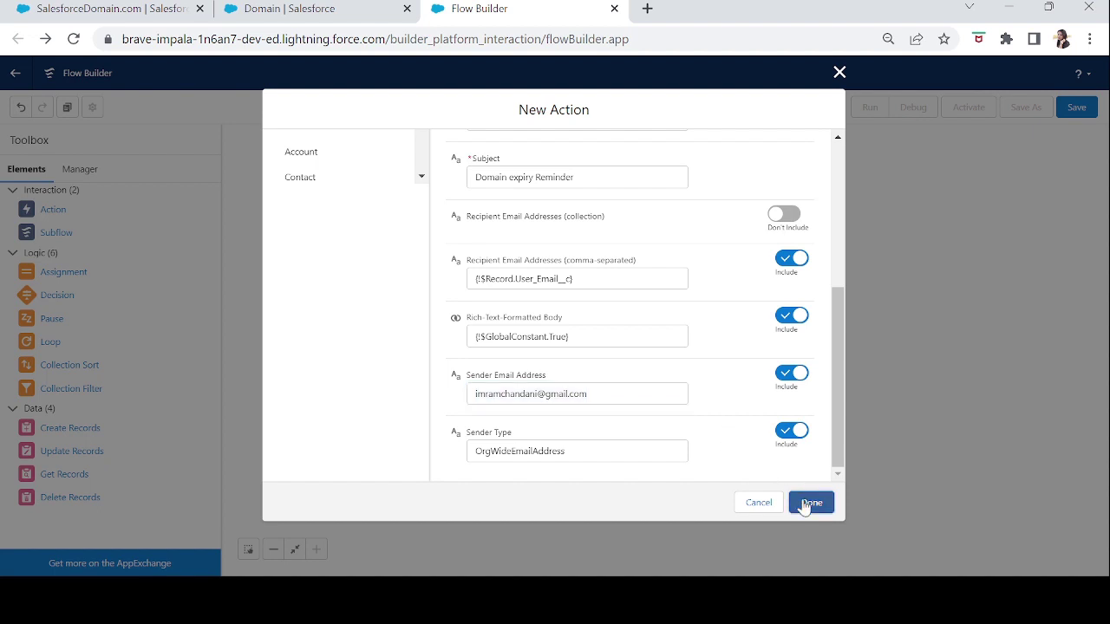
click(807, 504)
drag(411, 324, 477, 420)
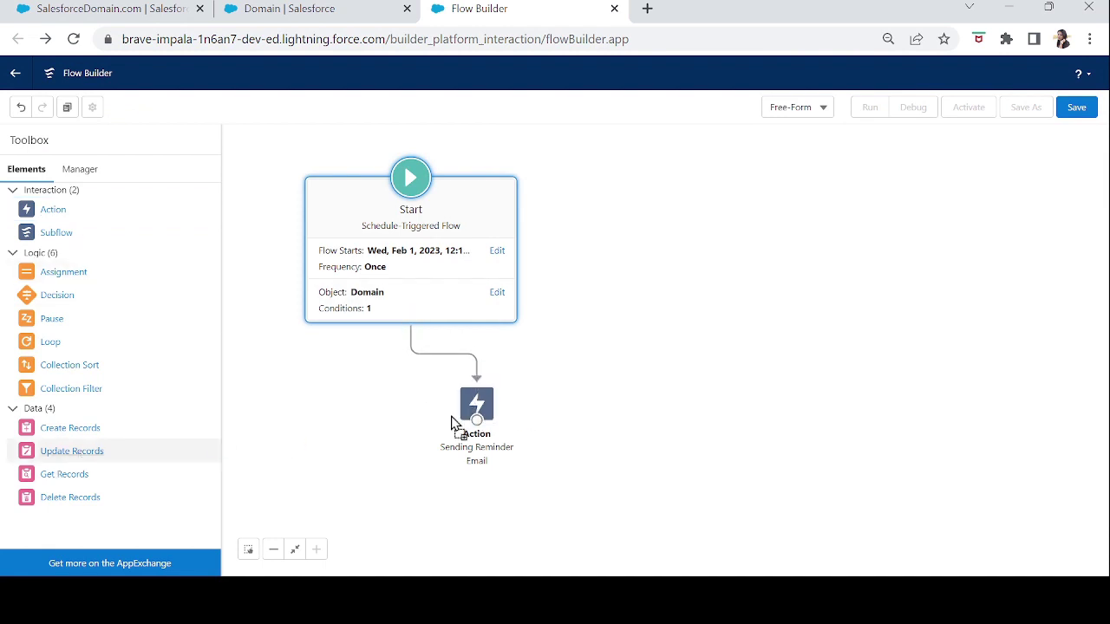
- Inline-edit the sent field on the Domain record page, then return to the flow
click(153, 12)
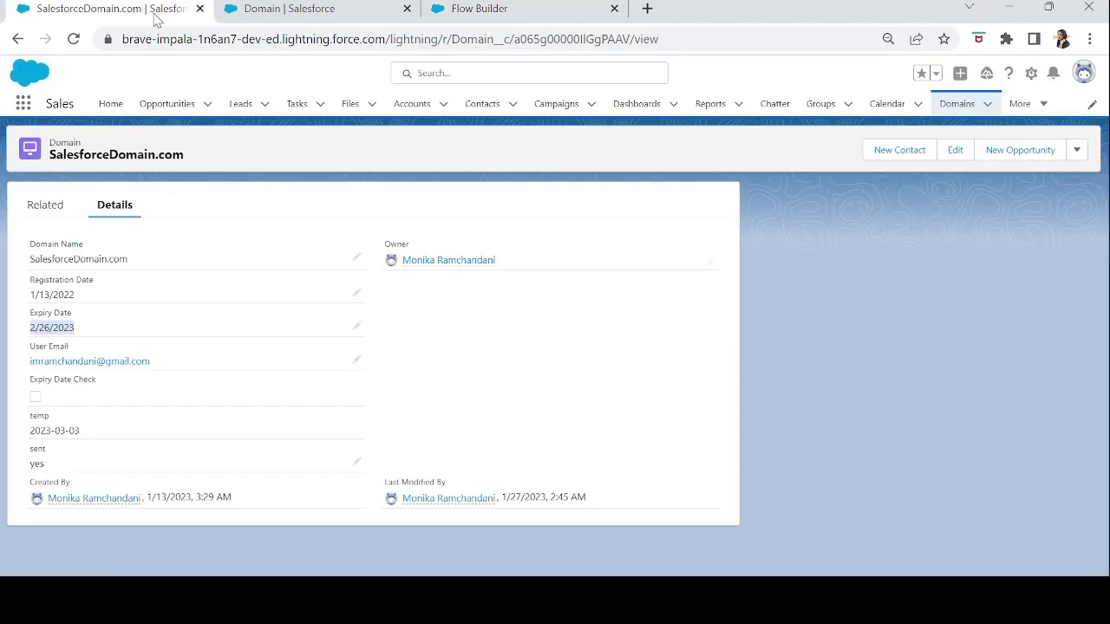
click(40, 449)
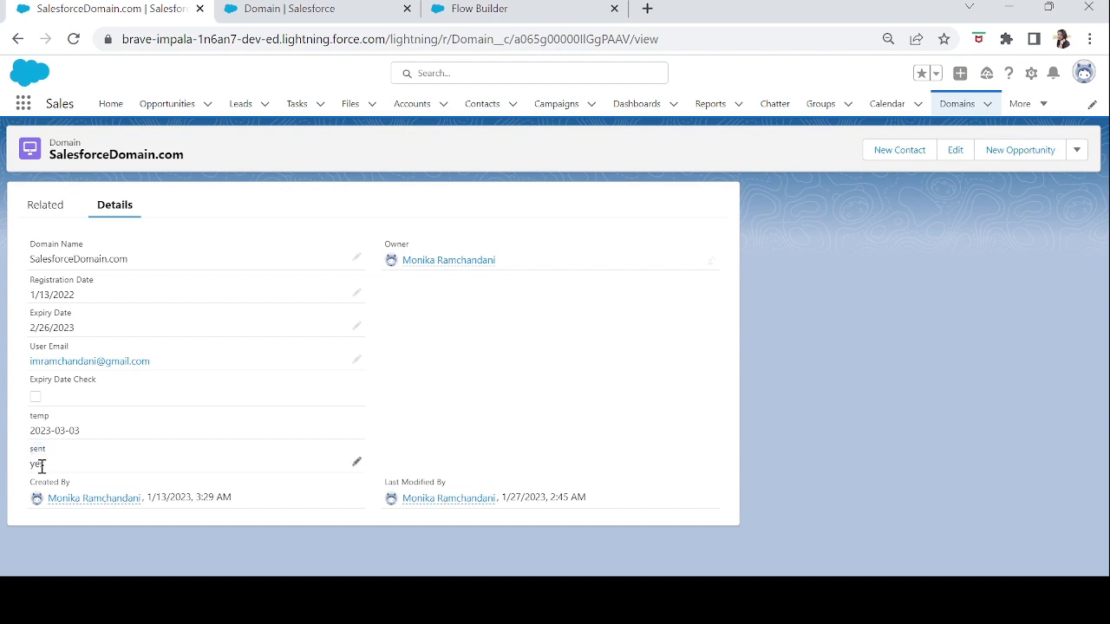
double_click(41, 466)
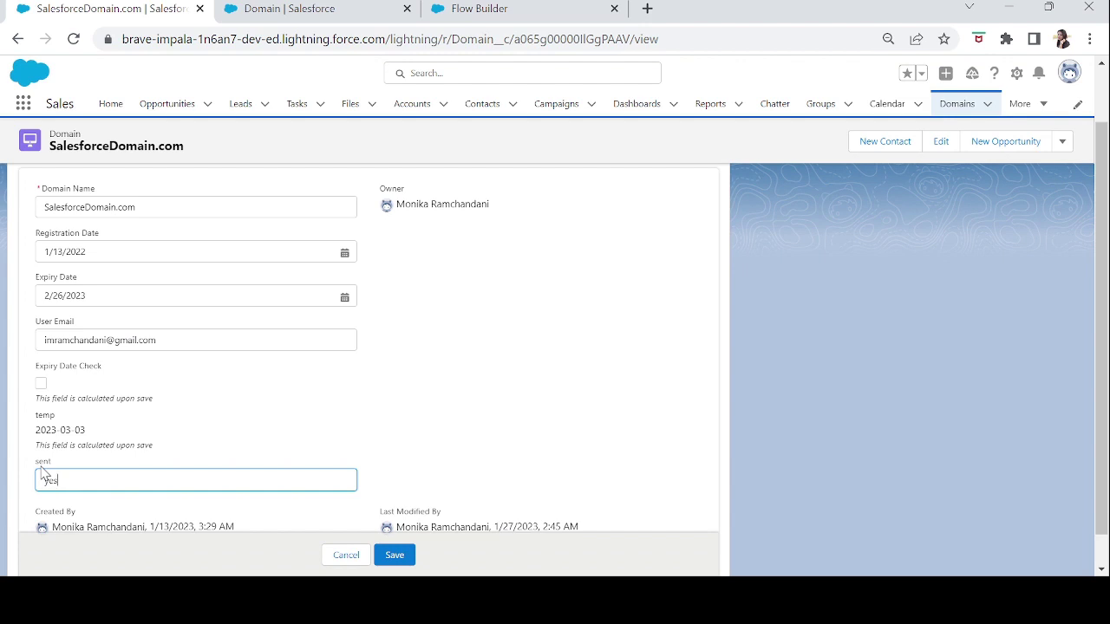
click(511, 8)
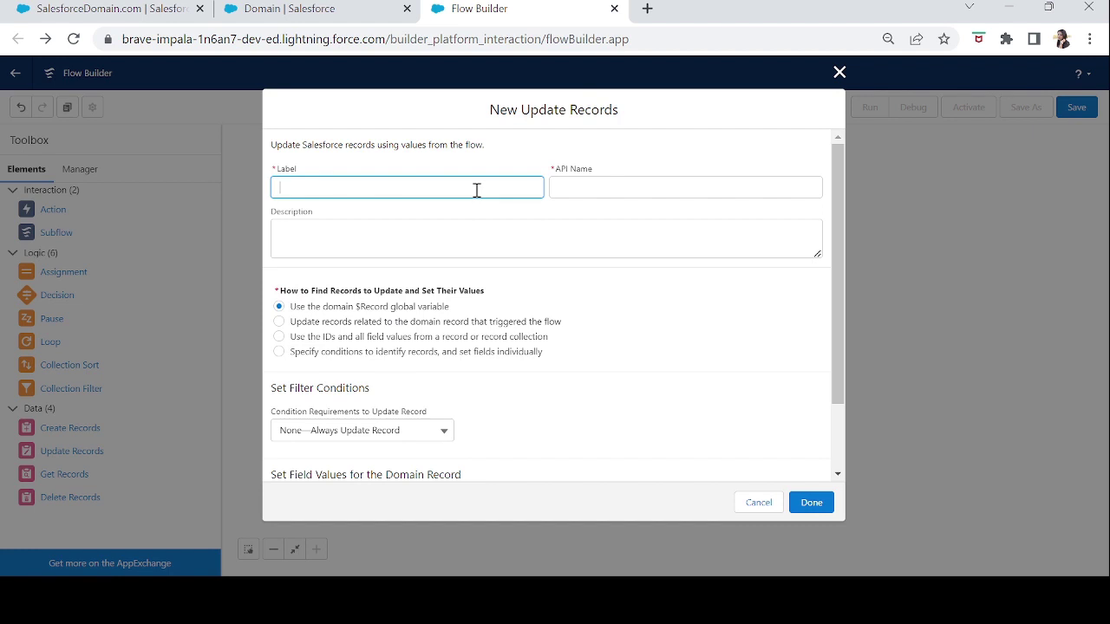
- Create an 'Updating Record' element setting sent__c to Yes, connected after the email action
text(Updating Record)
key(Tab)
scroll(484, 321, down, 1)
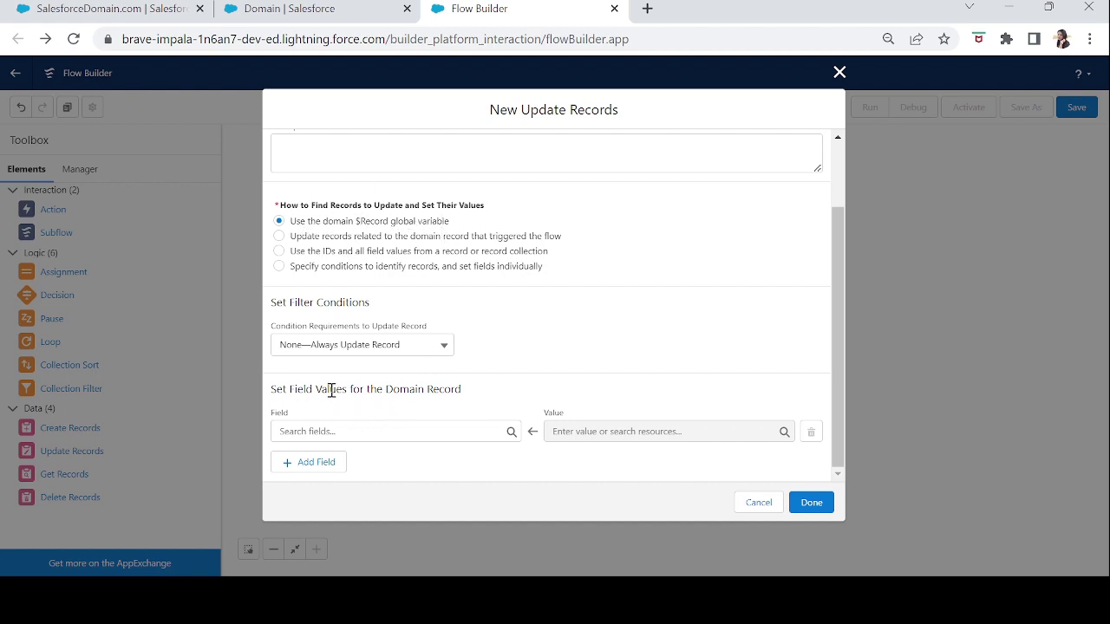
click(362, 430)
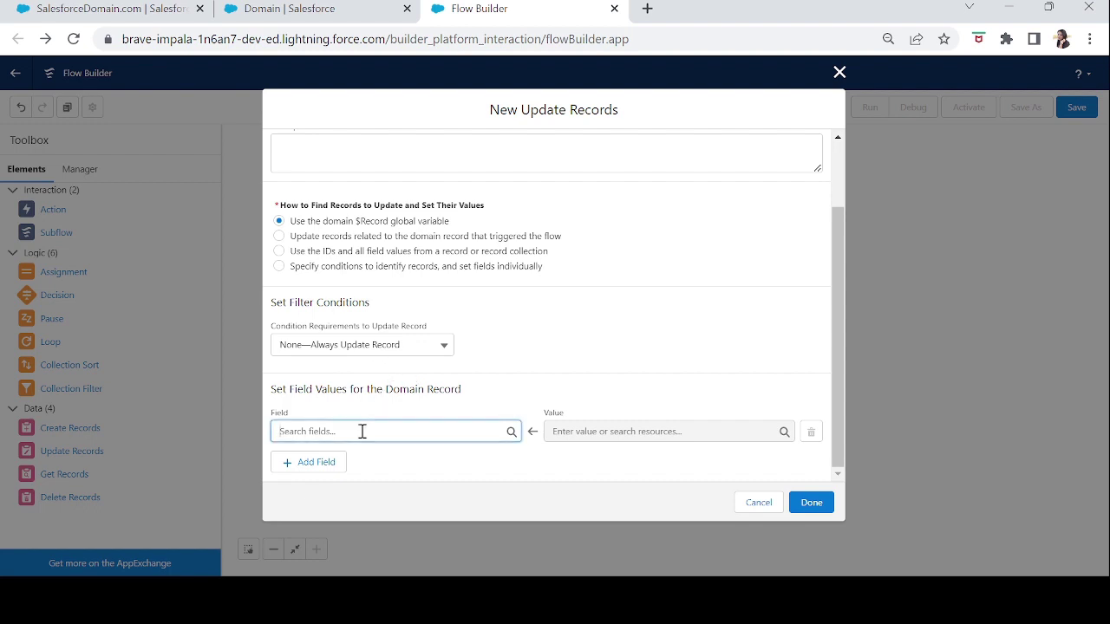
text(sen)
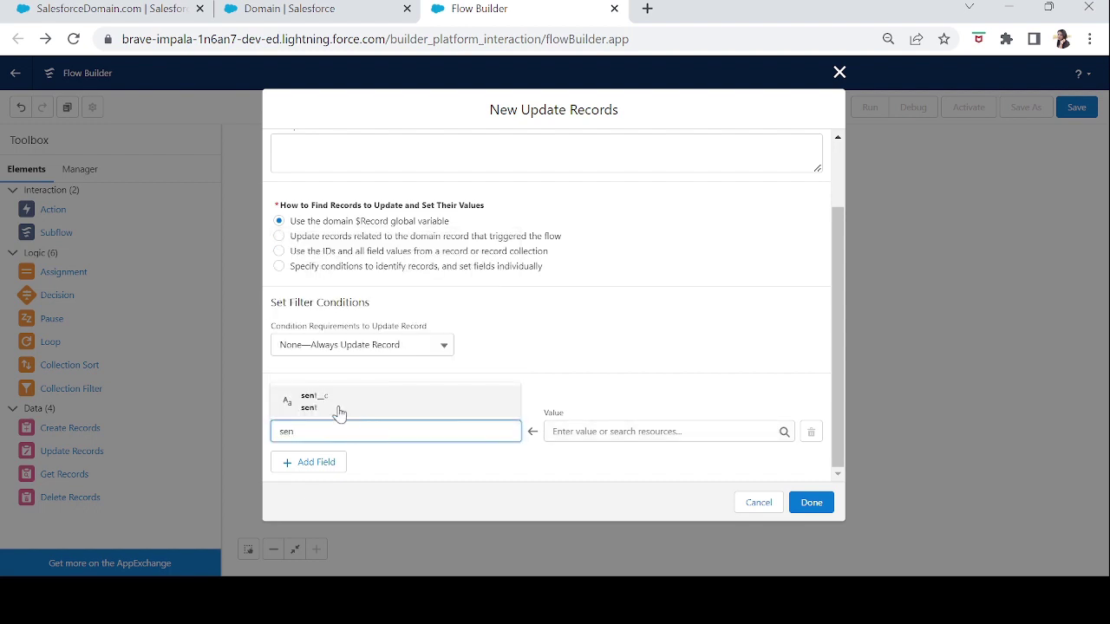
click(325, 406)
click(576, 432)
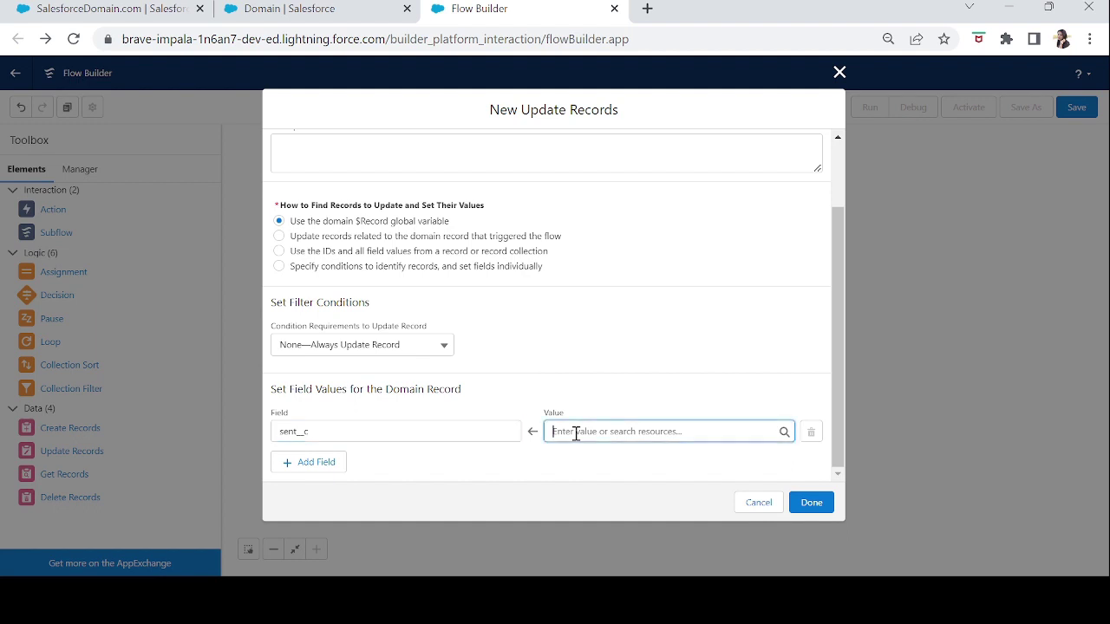
text(Yes)
click(587, 469)
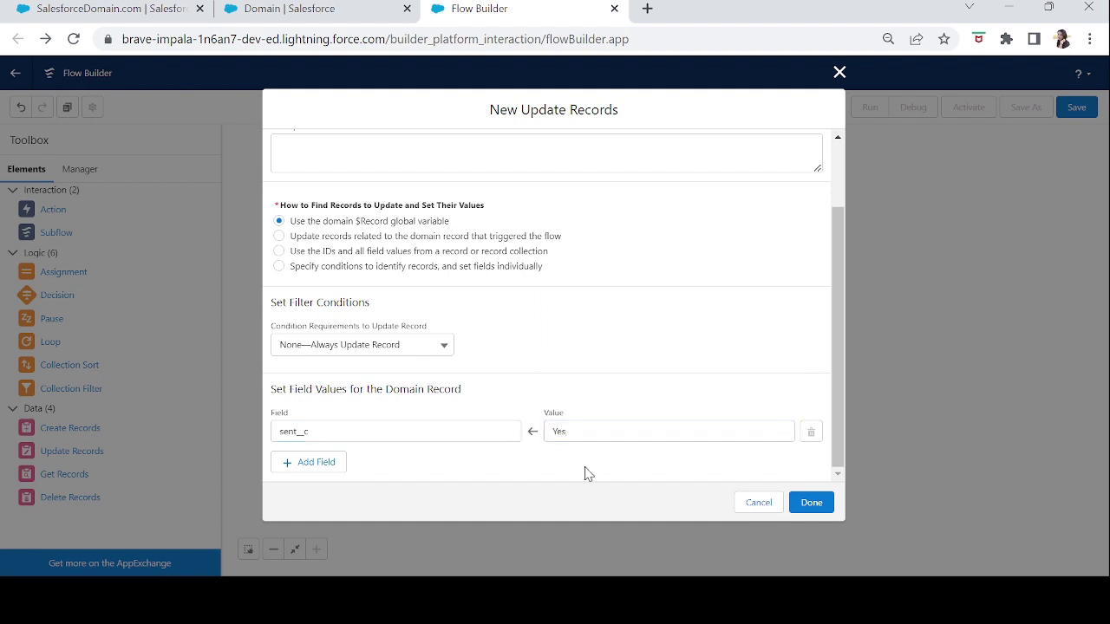
click(803, 512)
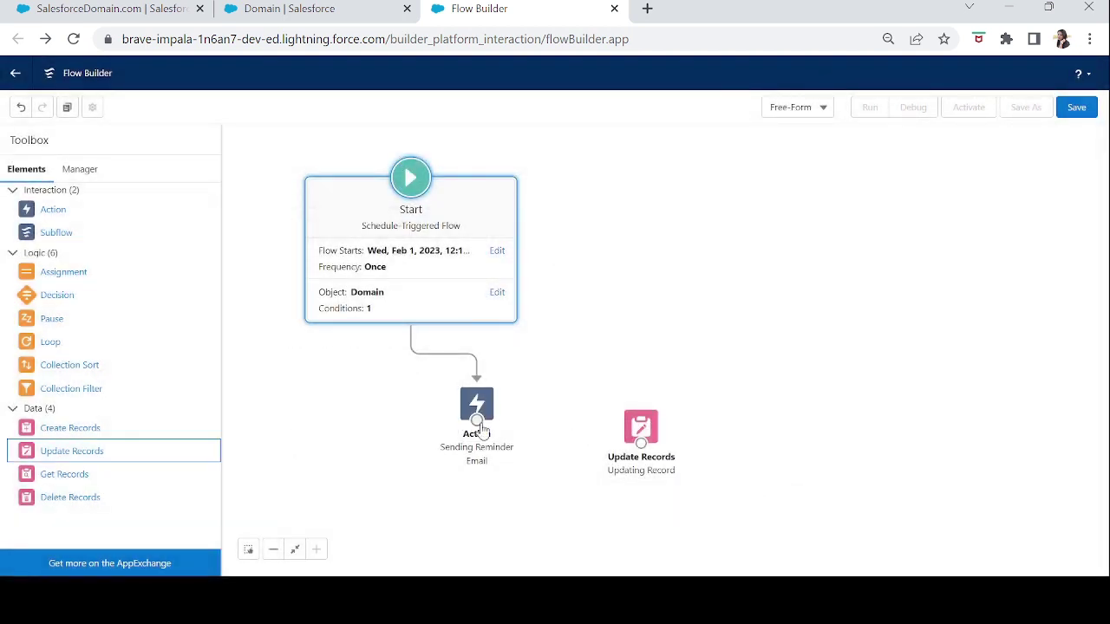
drag(480, 424, 649, 447)
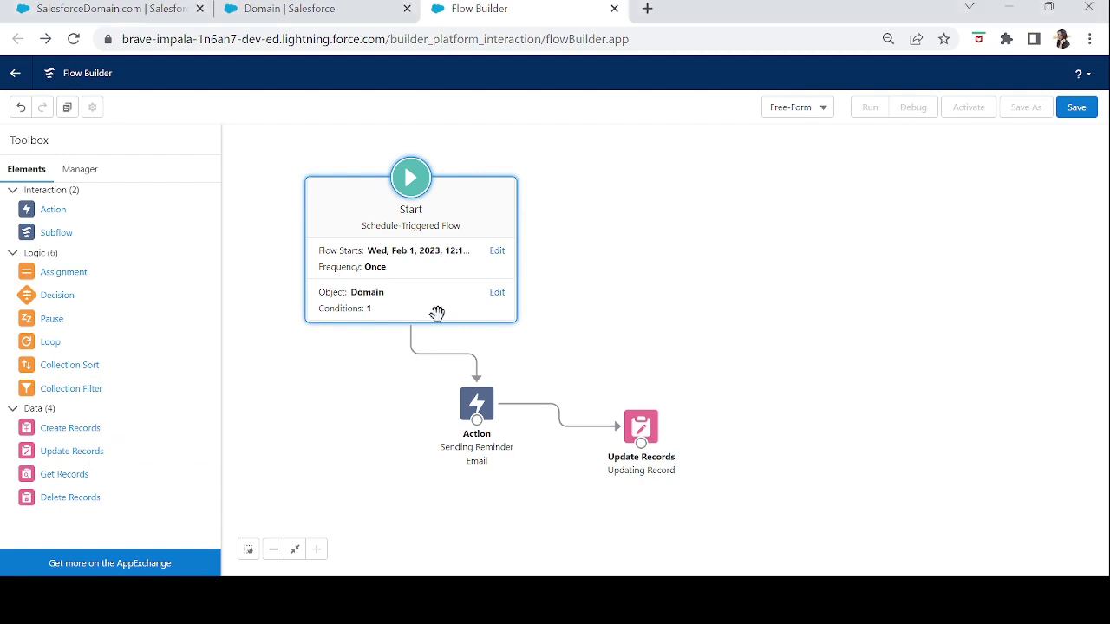
- Save the flow with label 'Reminder Email' and API name Reminder_Email
click(1075, 108)
click(532, 269)
text(Reminder Email)
key(Tab)
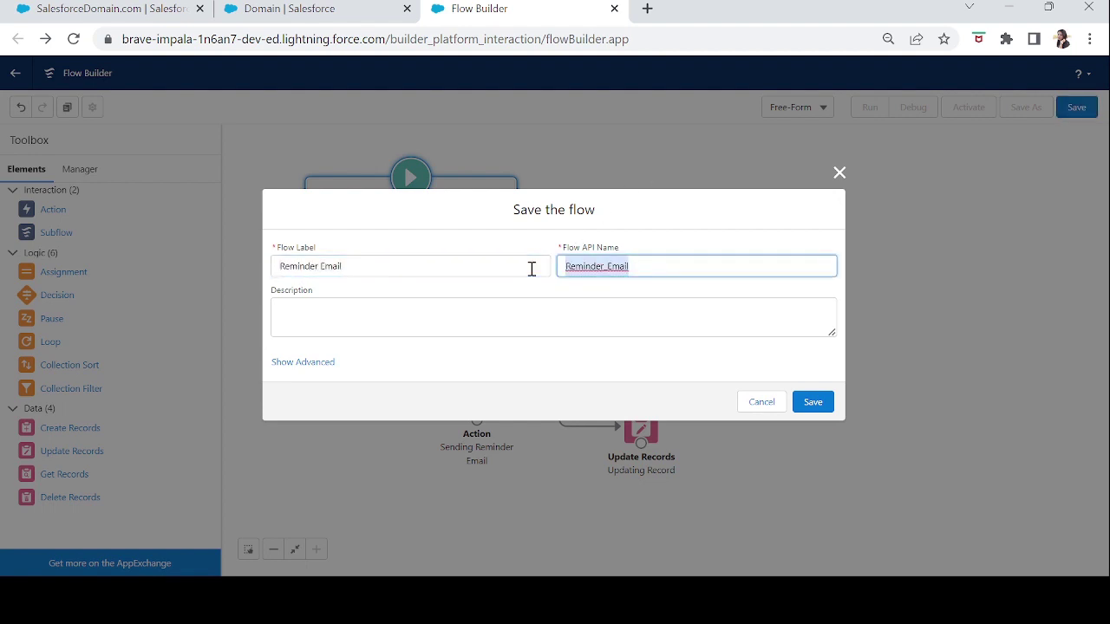
click(813, 404)
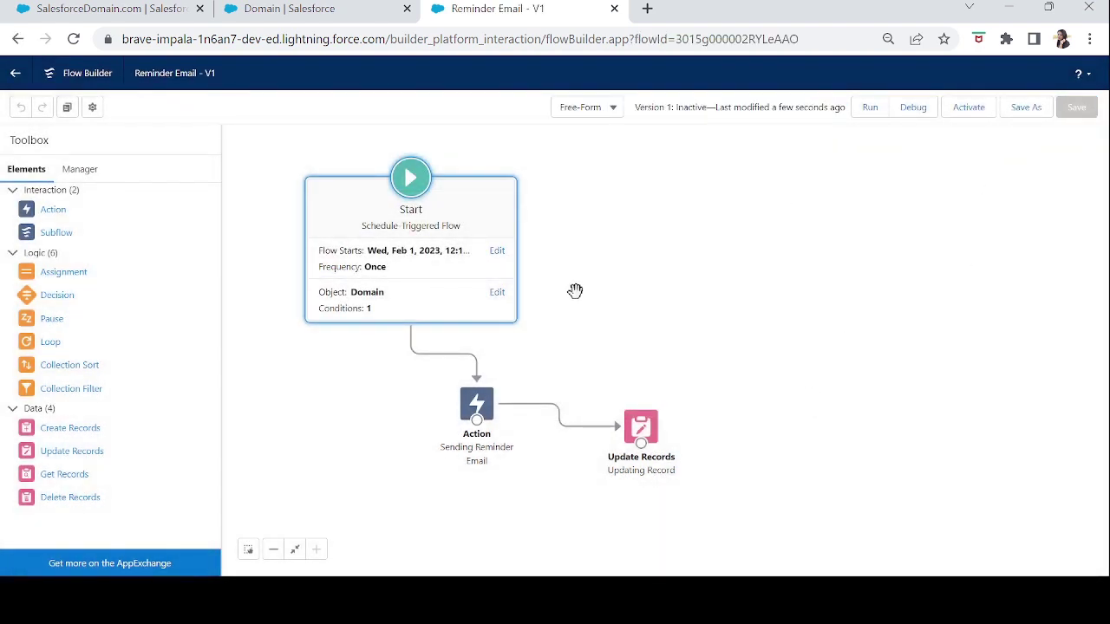
- Change the flow's start time to 11:30 PM
click(498, 251)
click(491, 294)
drag(544, 362, 542, 423)
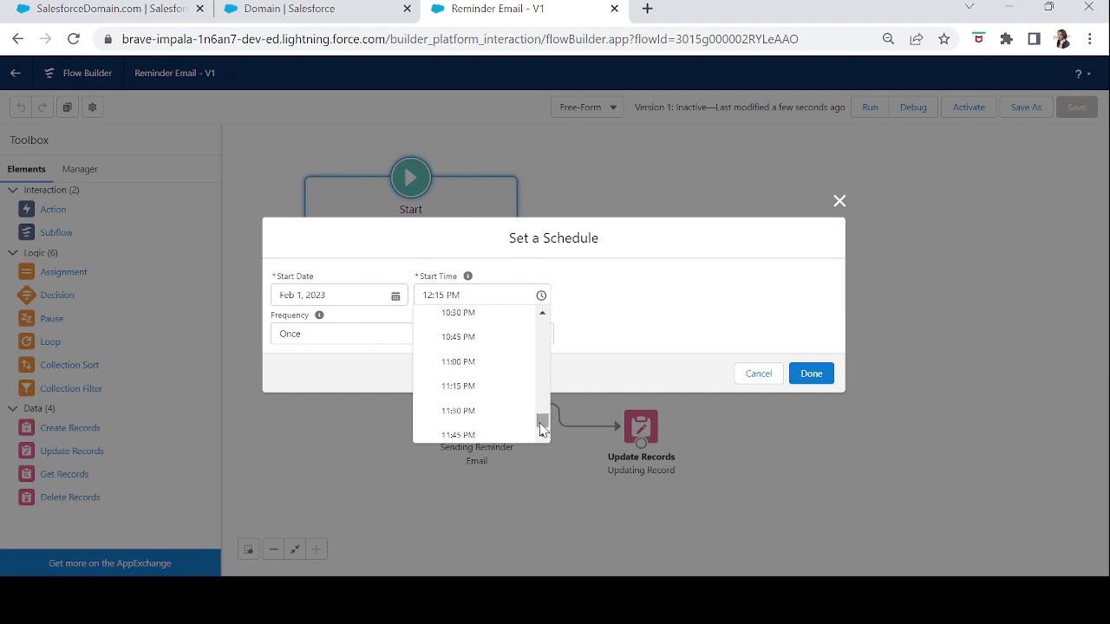
click(464, 411)
click(812, 374)
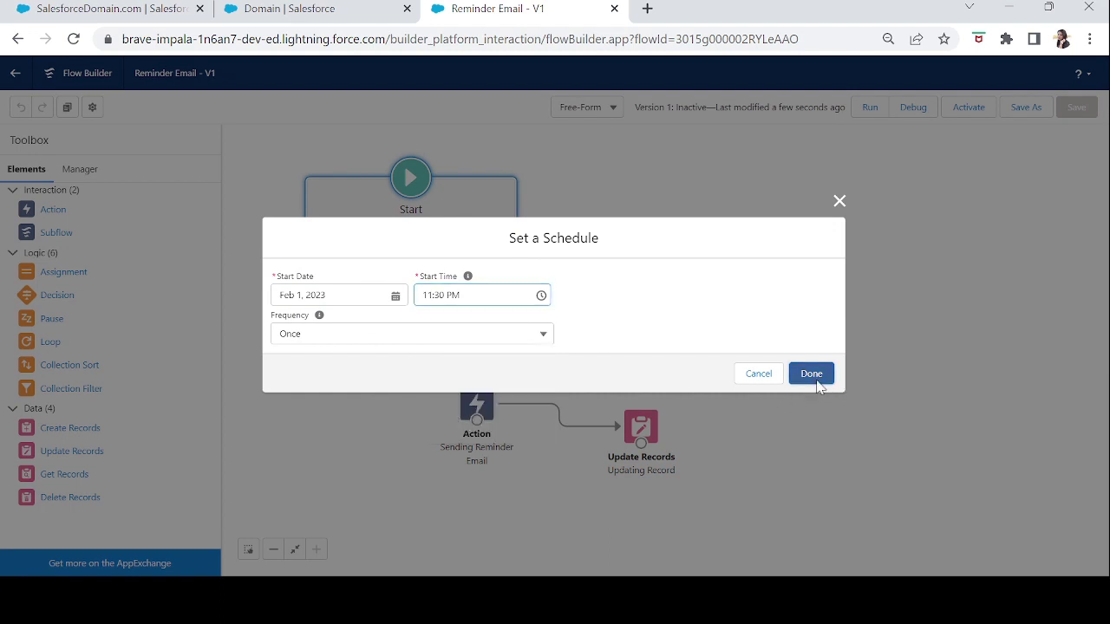
- Save and activate the flow, then view the Expiry Date Check field definition
click(1076, 107)
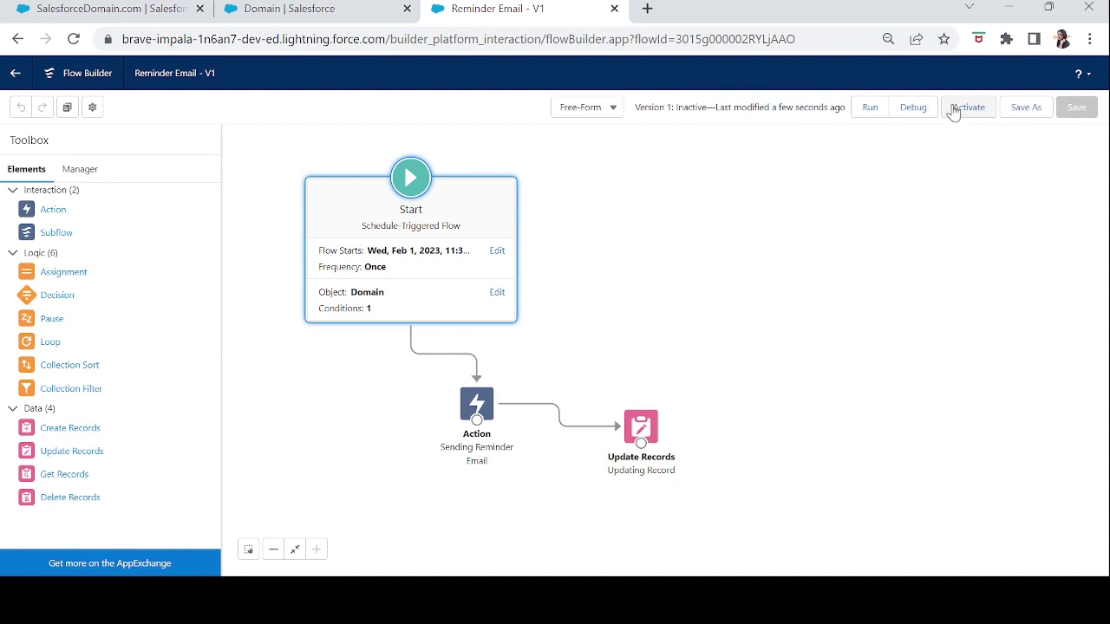
click(965, 107)
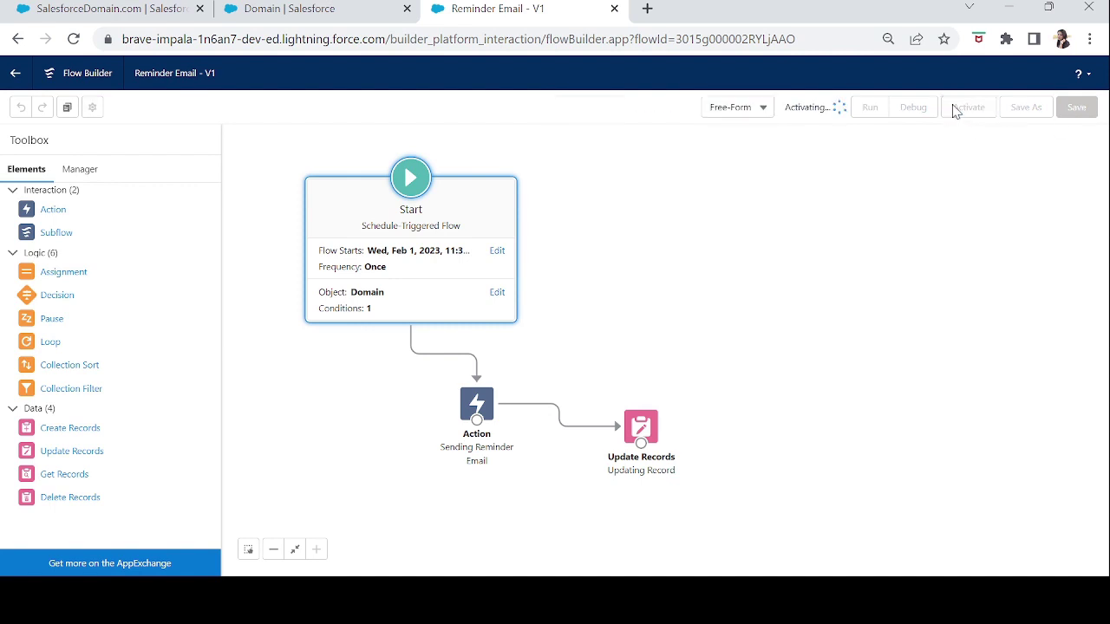
click(240, 12)
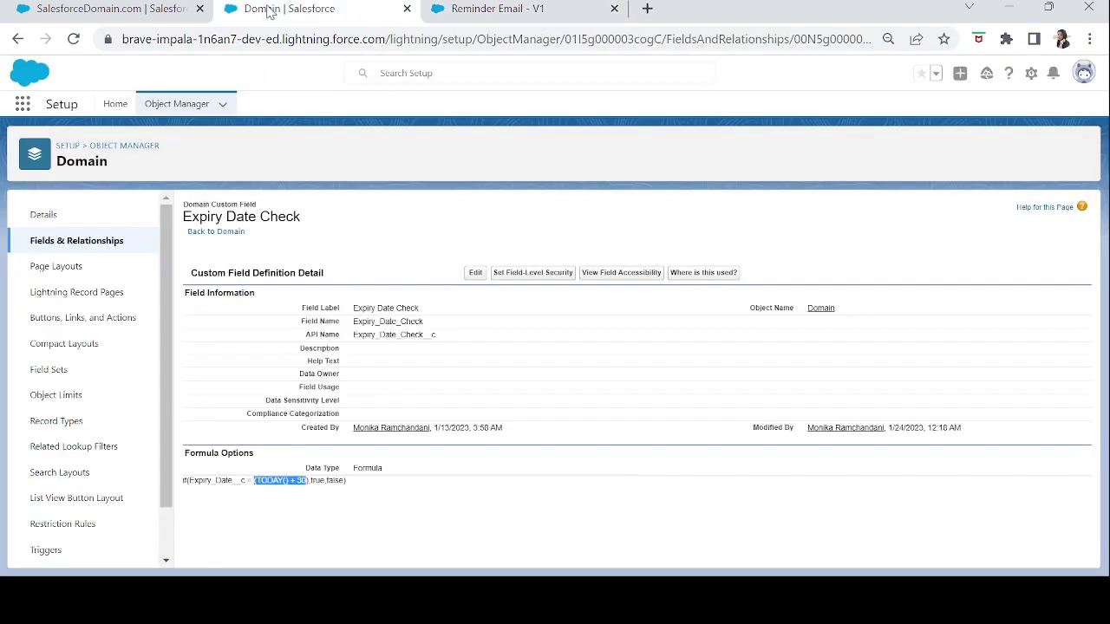
- Confirm in the Setup Flows list that Reminder Email was last modified at 2:10 AM, then return to its builder
click(114, 109)
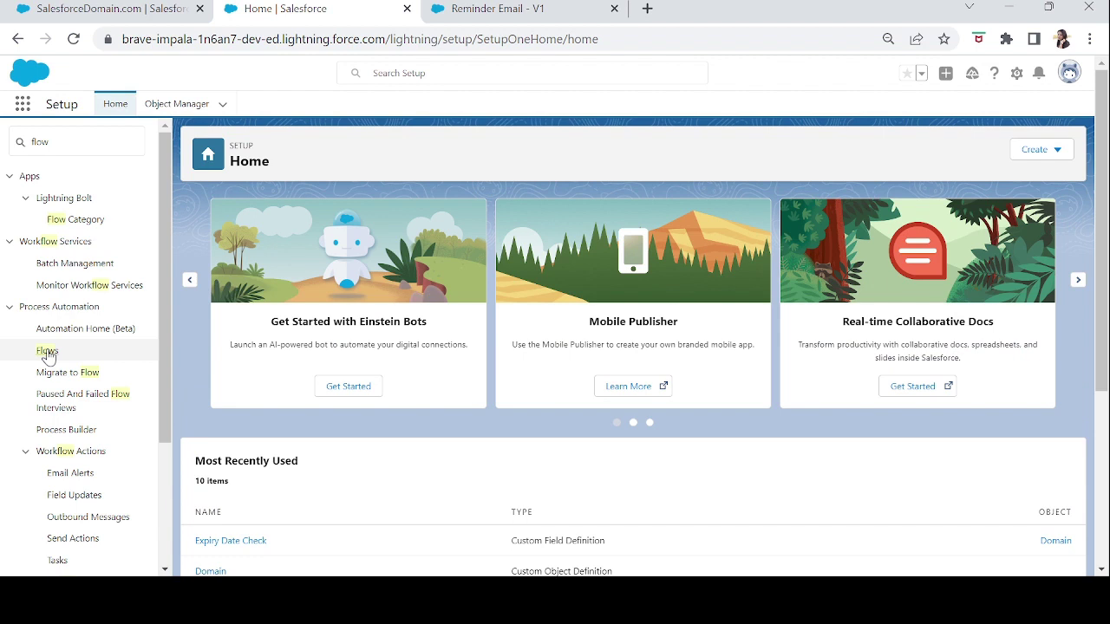
click(47, 355)
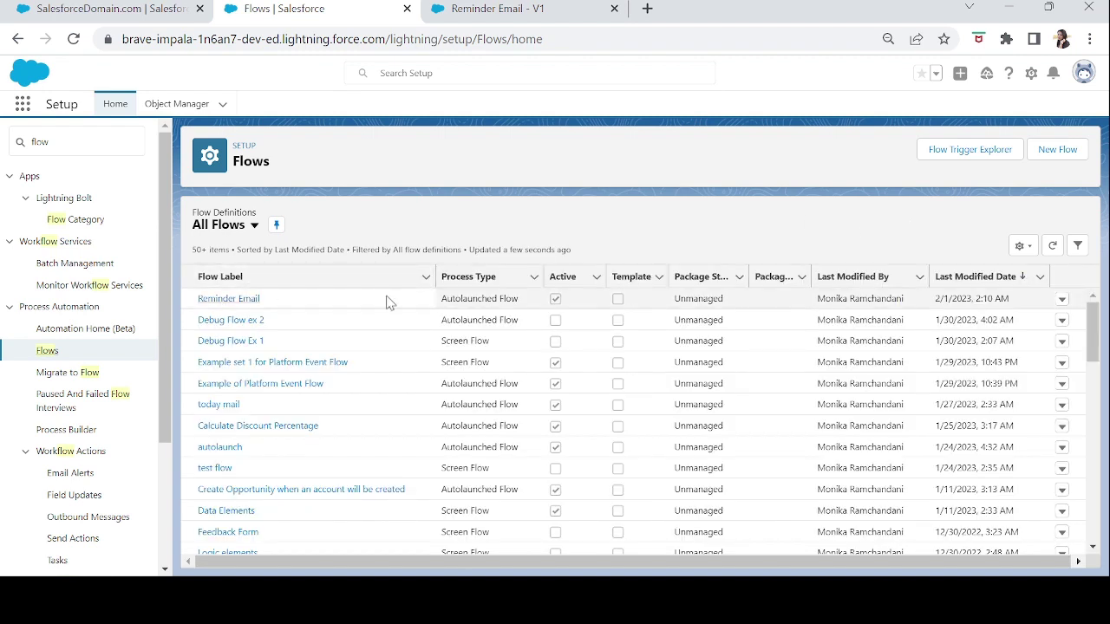
click(1021, 304)
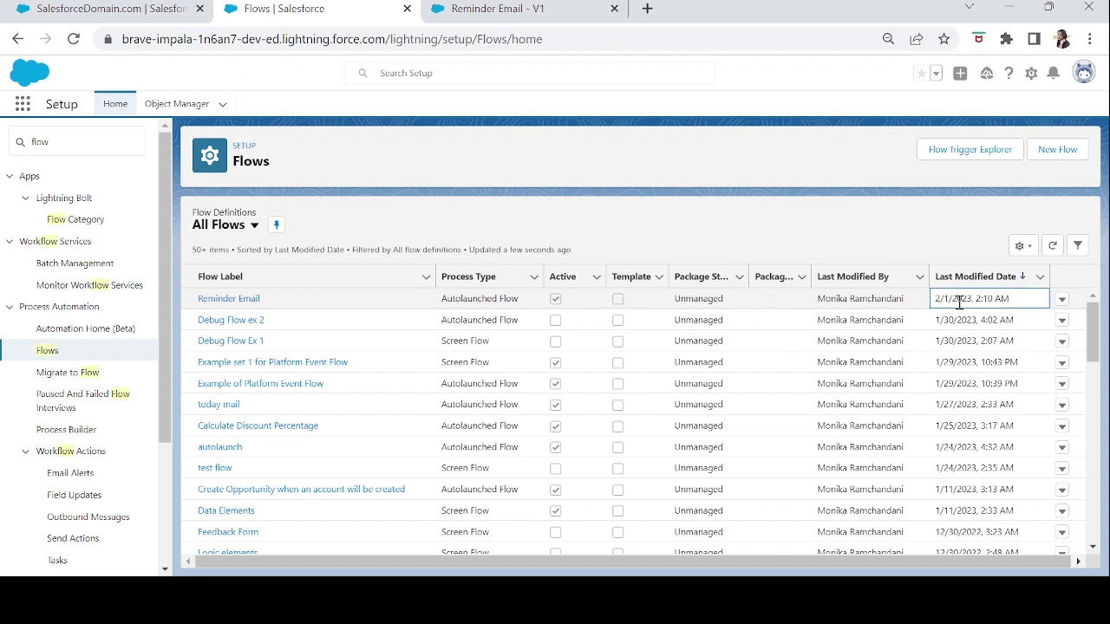
drag(1013, 301, 978, 302)
click(501, 12)
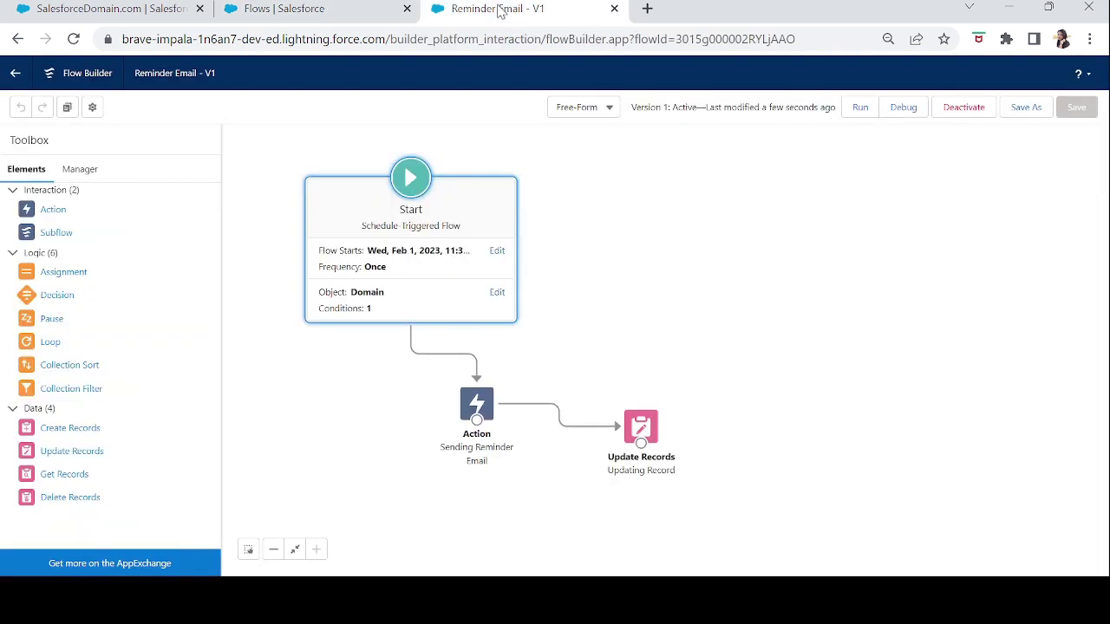
- Change the flow's start time to 2:15 AM on Feb 1, 2023
click(484, 254)
click(511, 299)
drag(547, 423, 543, 336)
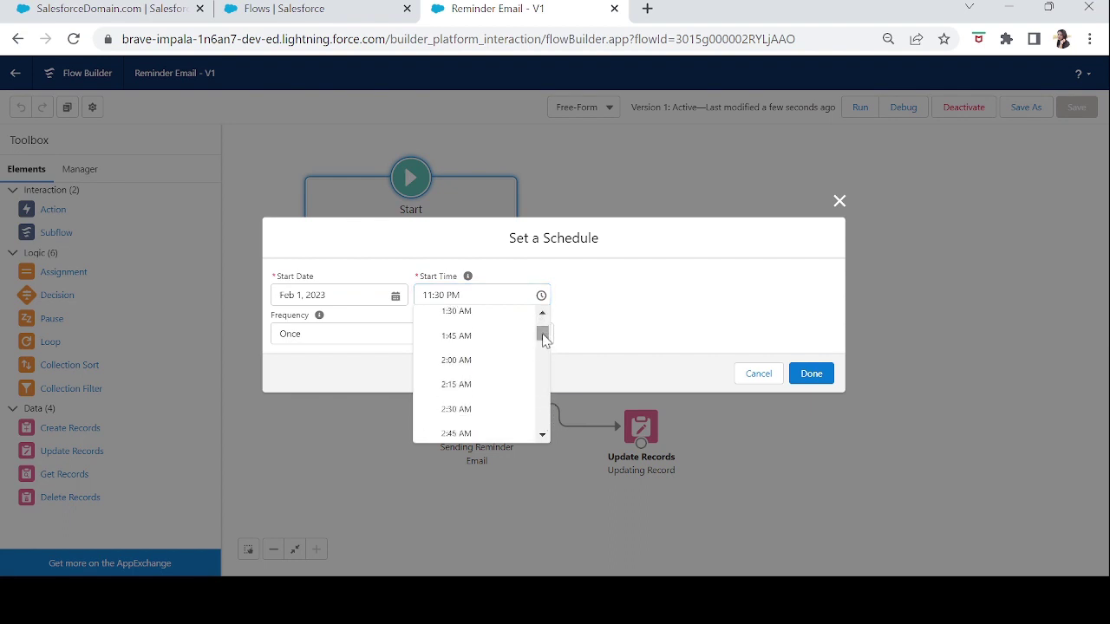
click(476, 387)
click(812, 374)
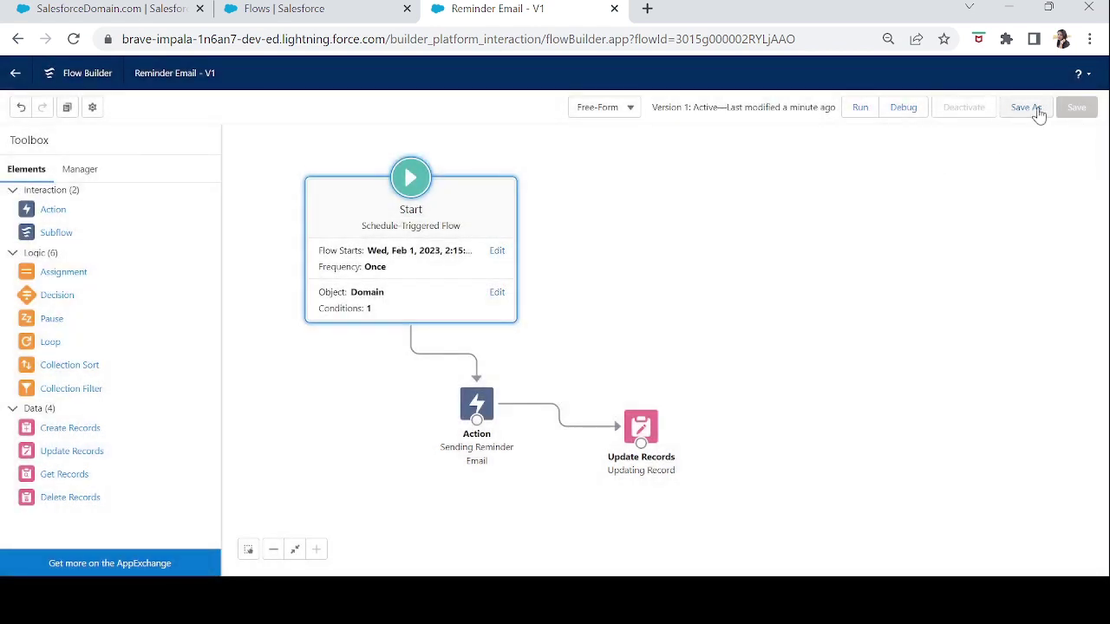
- Save the flow as a new version and activate Version 2
click(1038, 116)
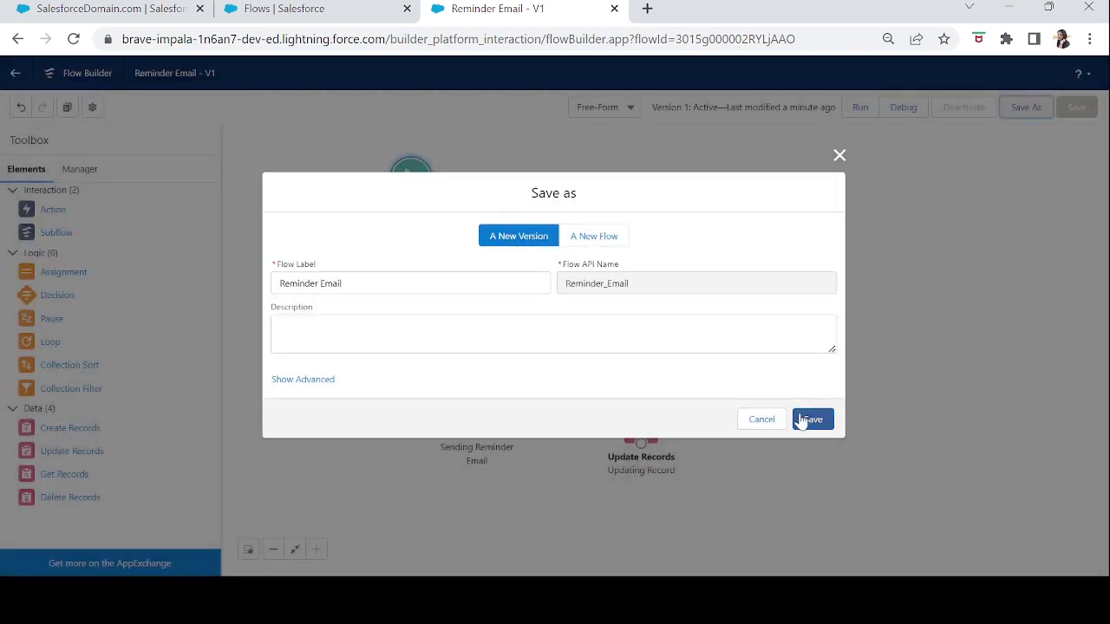
click(811, 423)
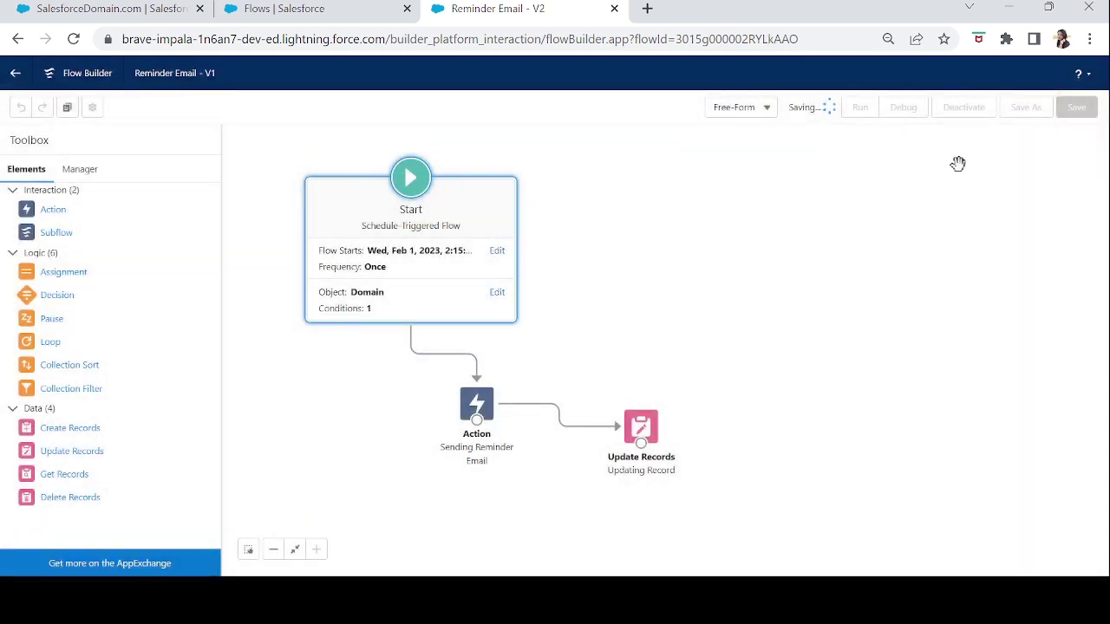
click(969, 110)
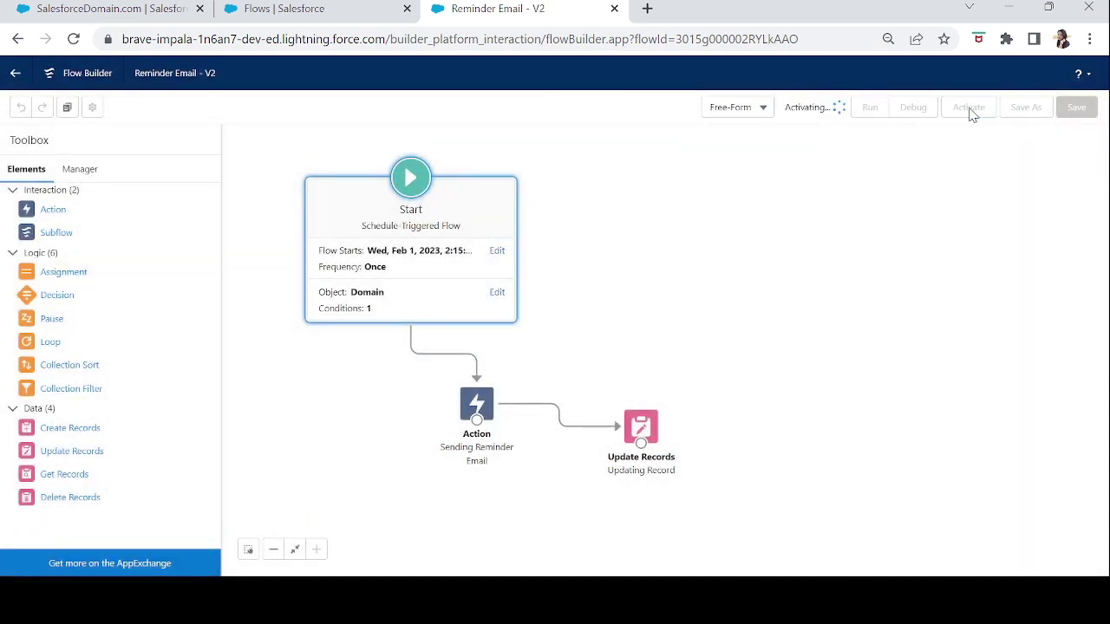
click(138, 8)
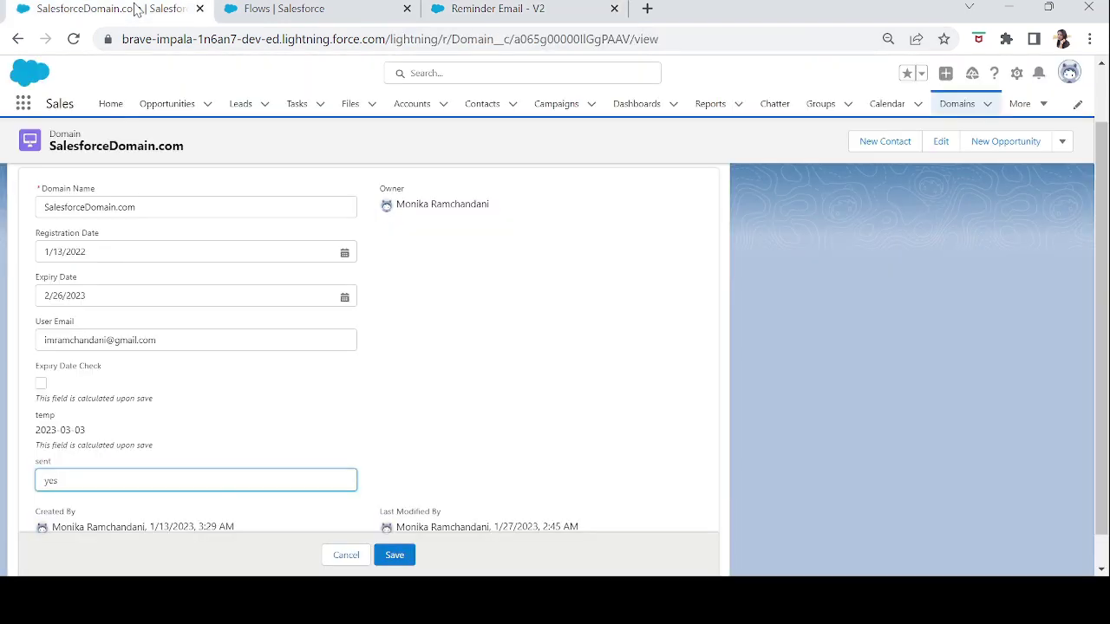
- Set the domain record's Expiry Date to 3/3/2023 and save
click(122, 299)
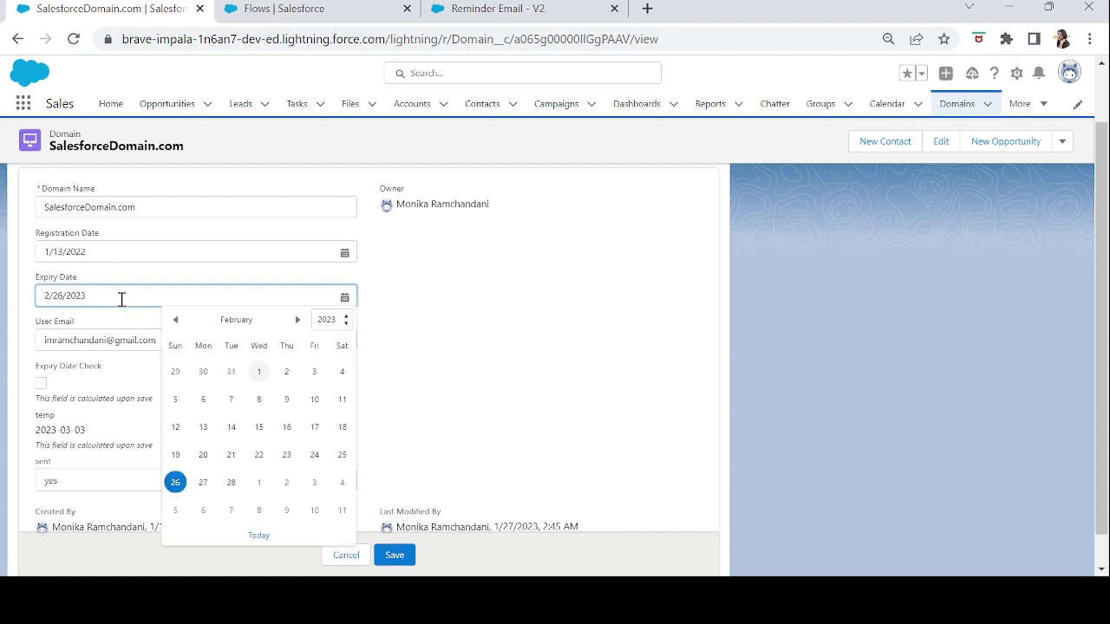
click(295, 320)
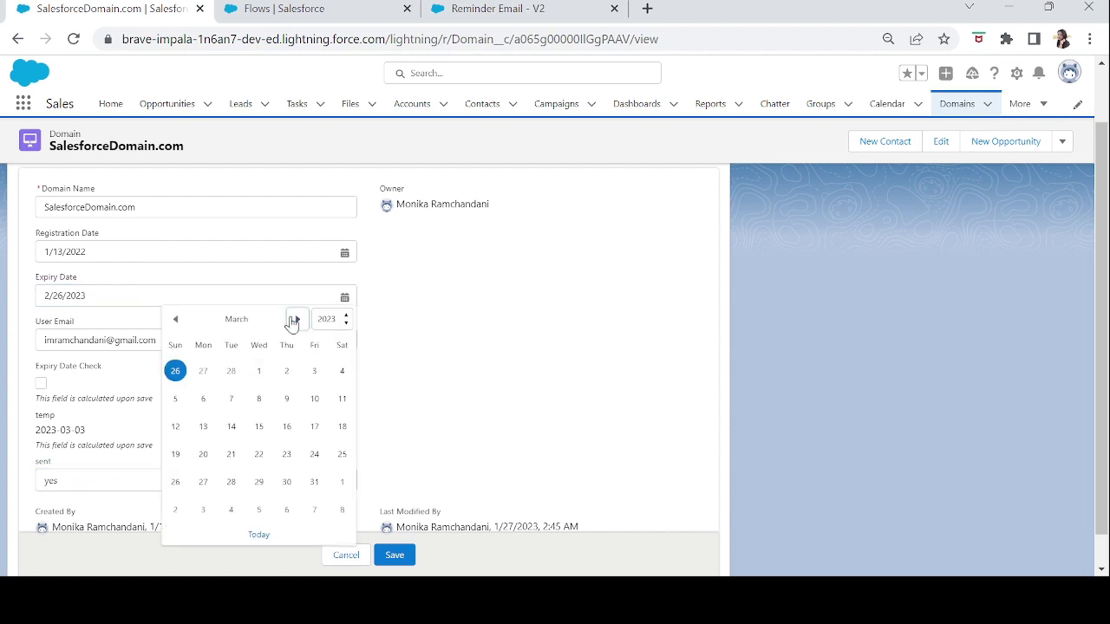
click(314, 373)
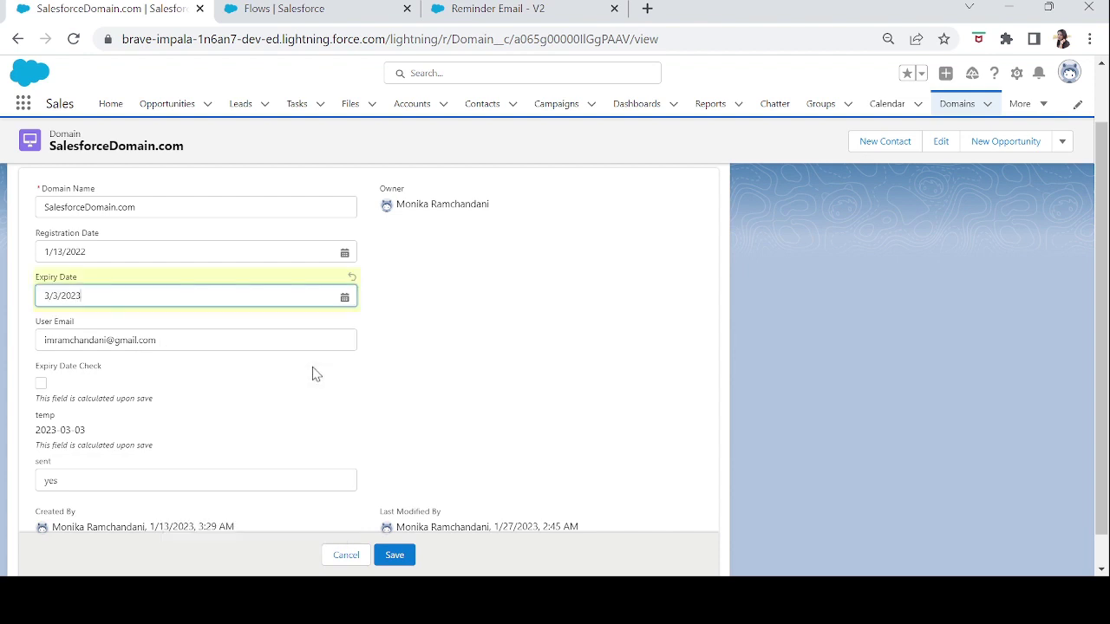
drag(90, 430, 35, 434)
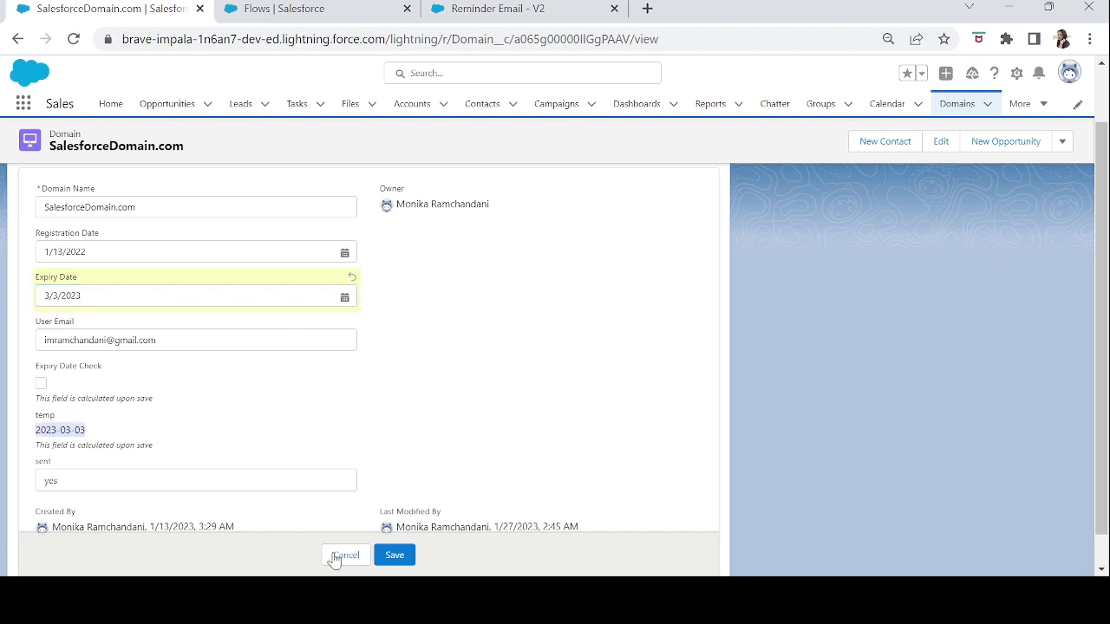
click(387, 555)
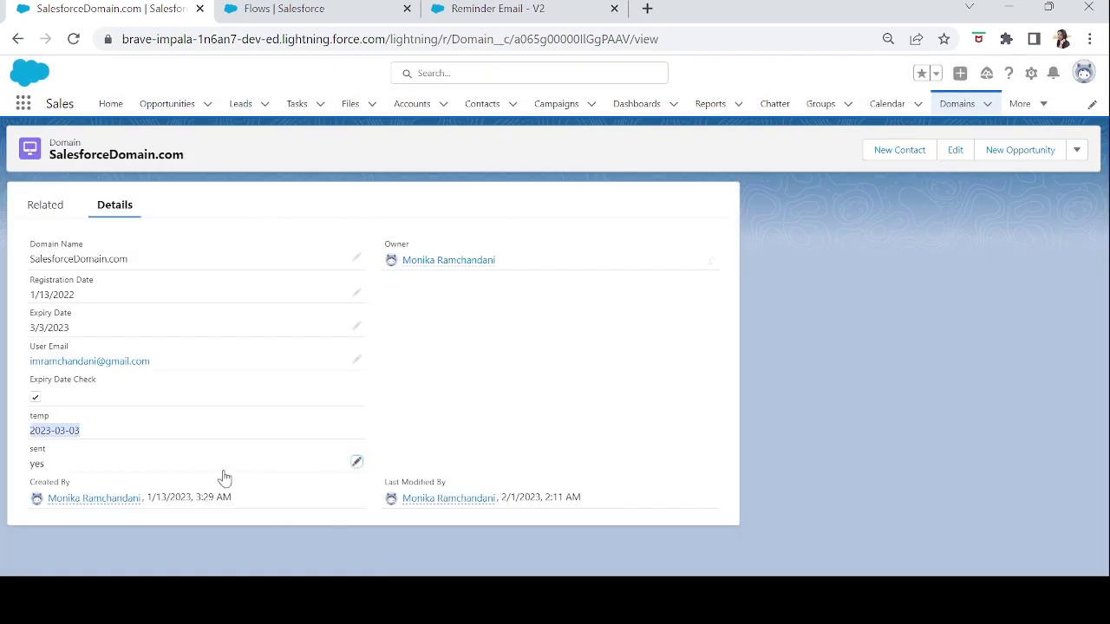
- Replace the sent field's yes with No and save
double_click(62, 473)
key(BackSpace)
key(BackSpace)
key(BackSpace)
text(No)
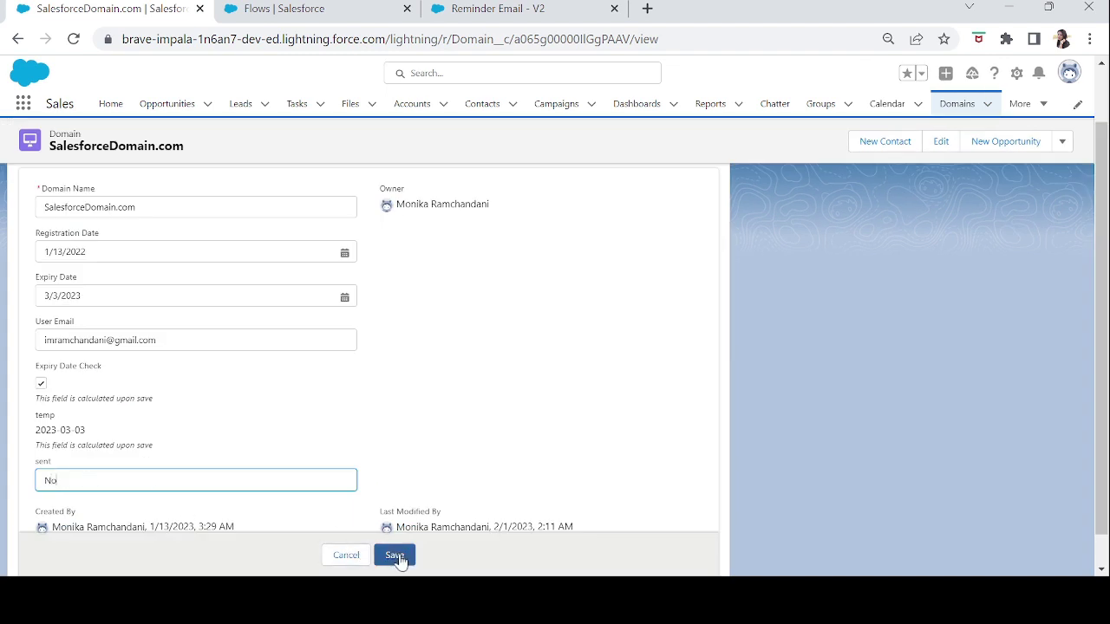
click(398, 559)
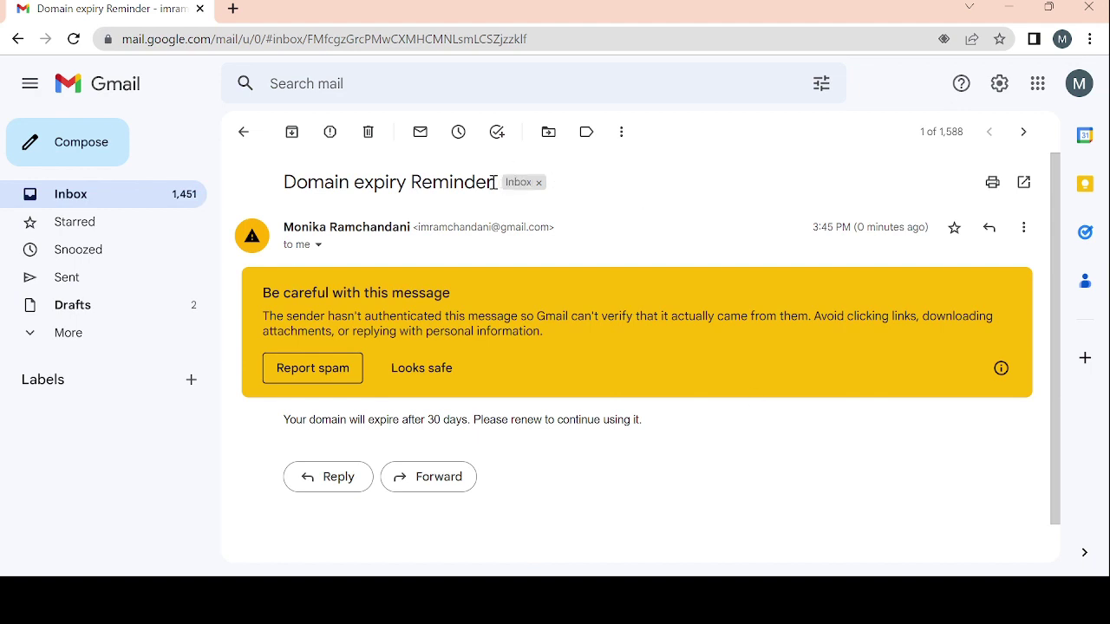
drag(493, 189, 281, 196)
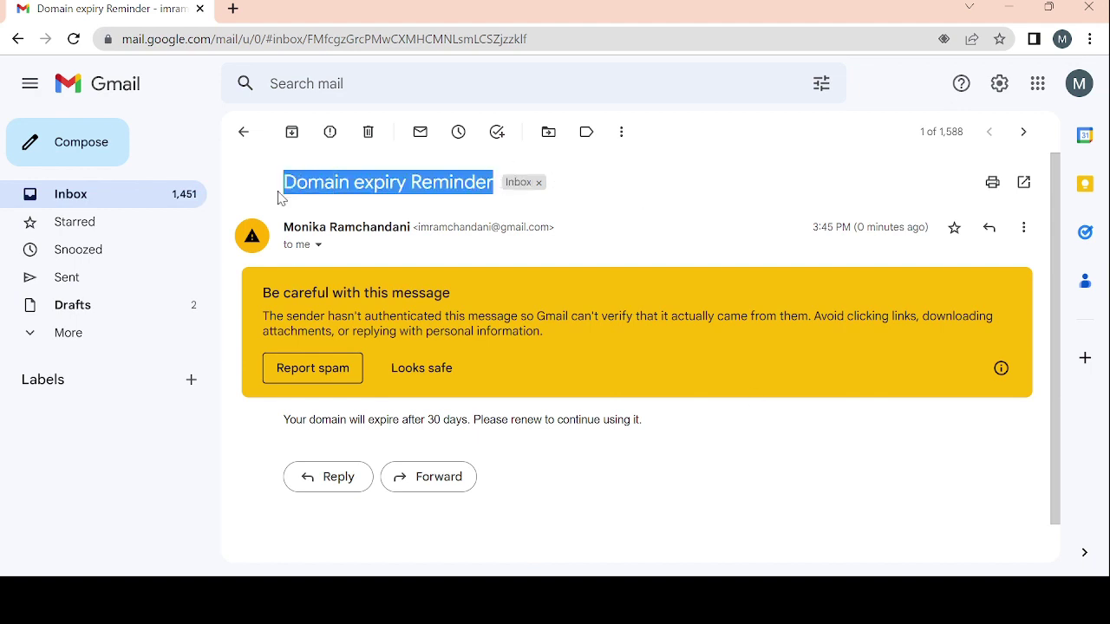
click(375, 208)
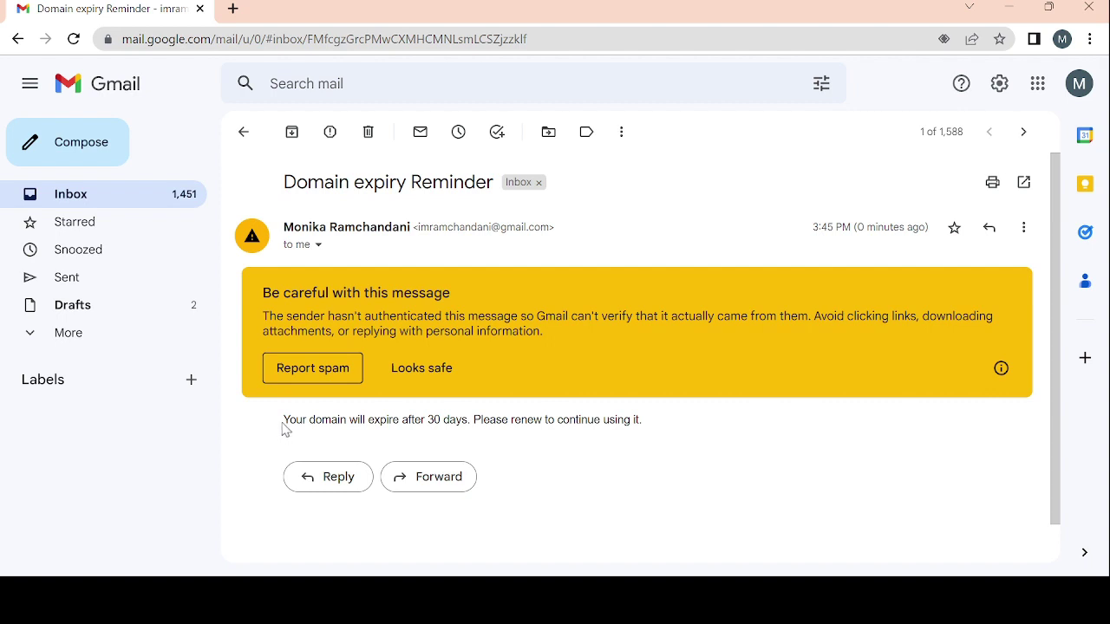
drag(284, 423, 654, 428)
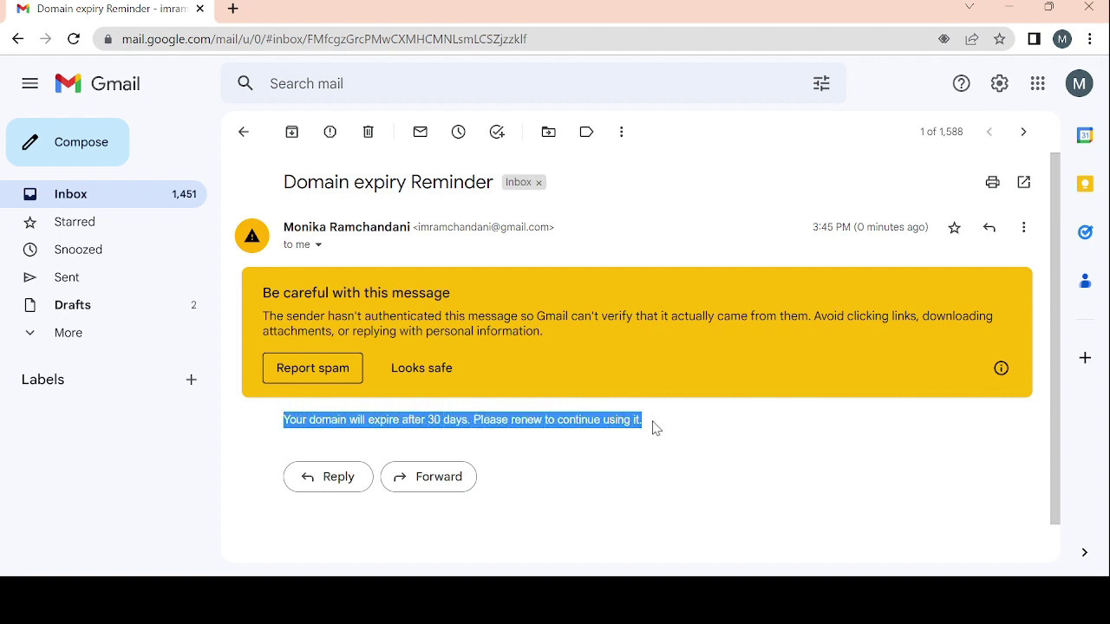
click(655, 427)
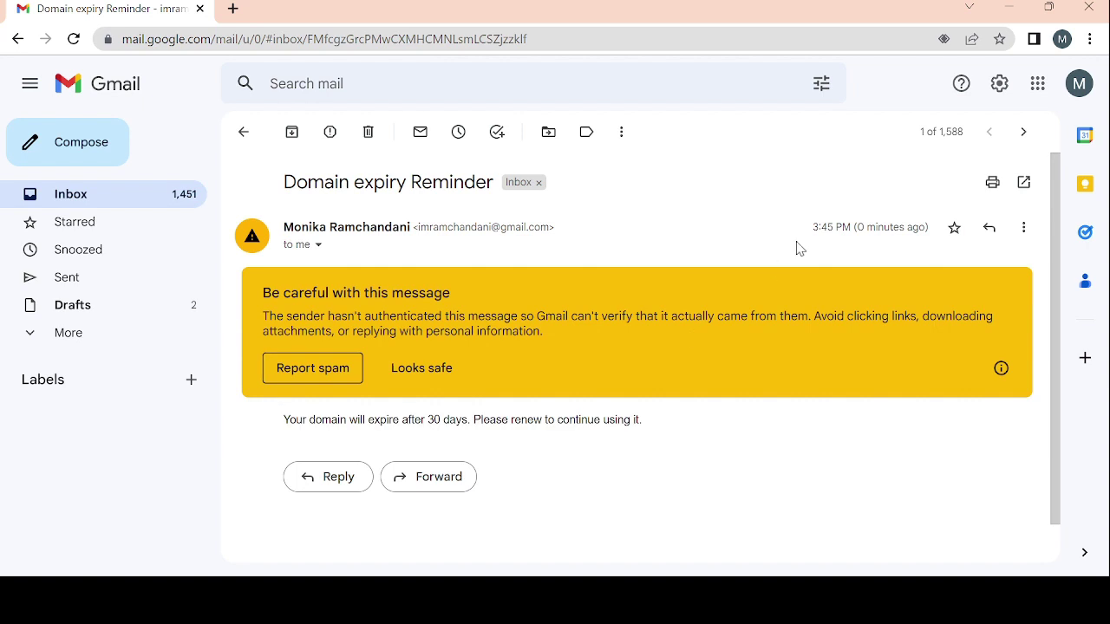
drag(825, 227, 833, 230)
click(823, 249)
- Reload the SalesforceDomain.com record to confirm sent now reads Yes, then go back to Reminder Email - V2
click(772, 575)
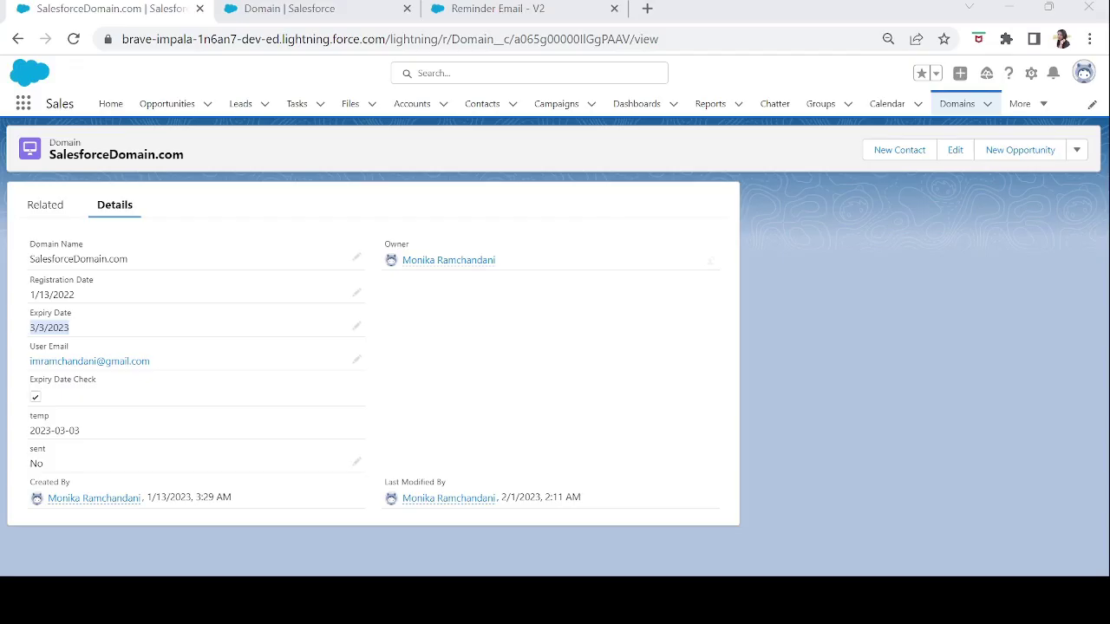
click(499, 42)
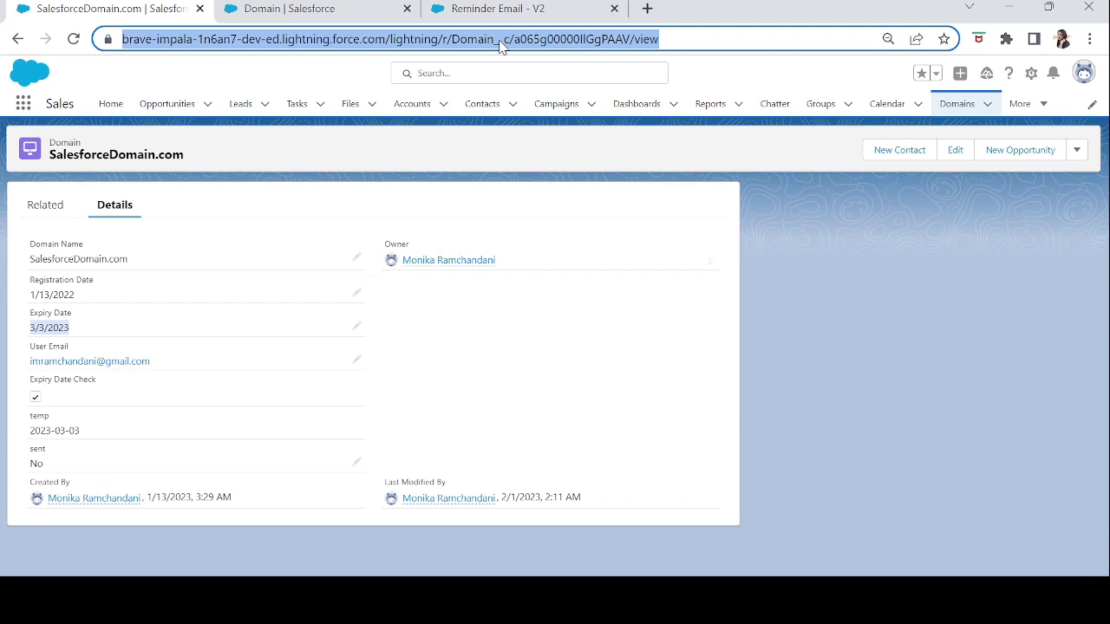
key(Return)
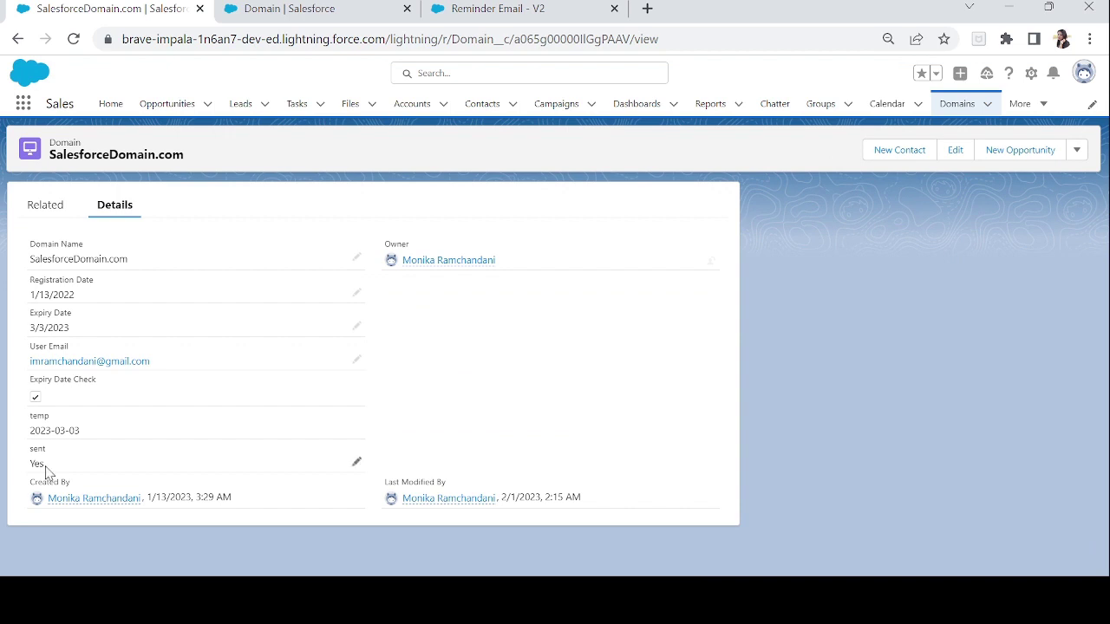
click(496, 10)
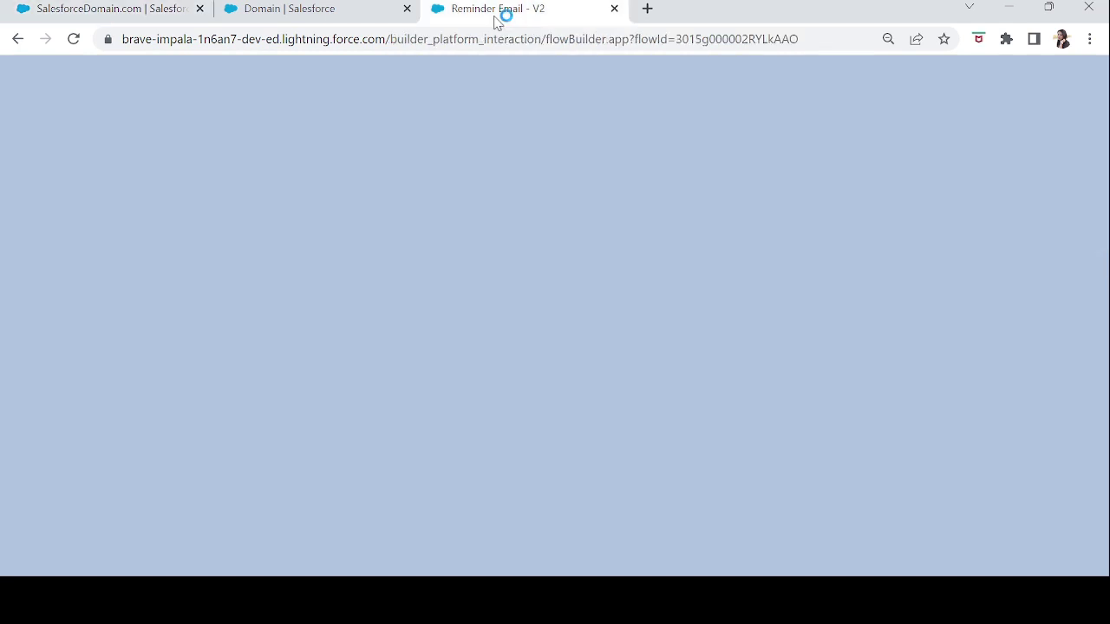